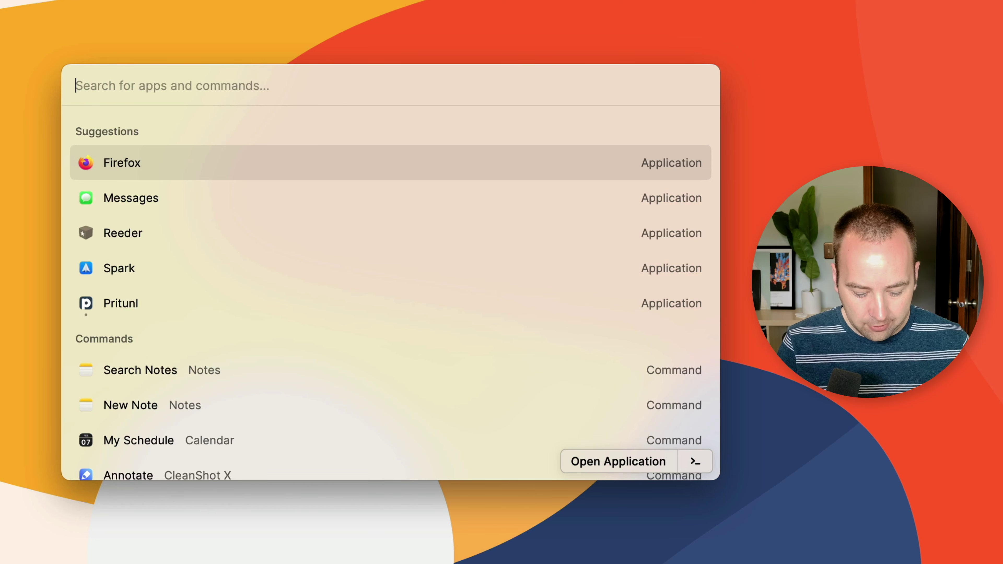
Open the extension Store, browse the alphabetical extension list toward the M entries, then leave it
text(store)
key(Return)
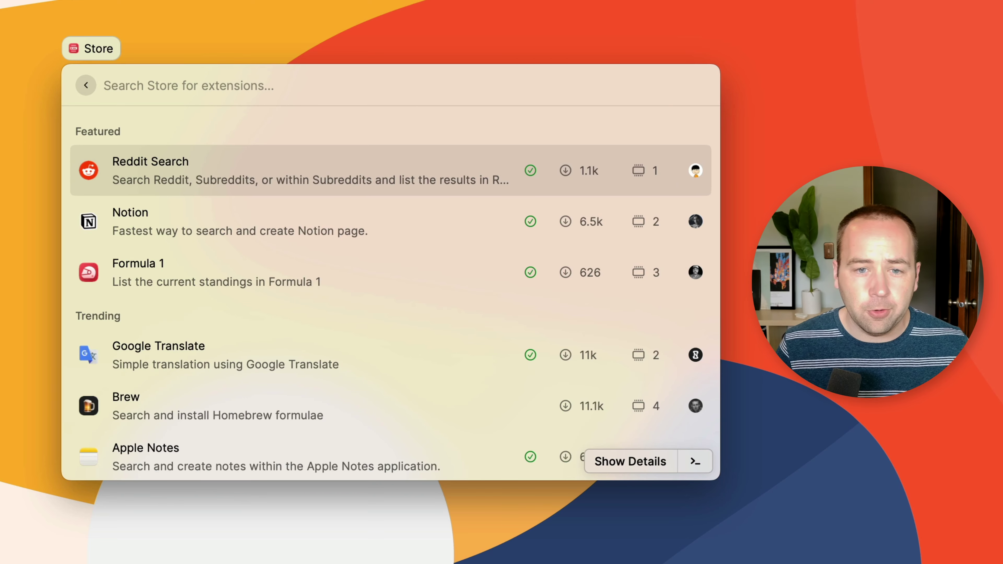
key(Down)
key(Down)
key(Down)
key(Down)
key(Down)
key(Down)
key(Down)
key(Down)
key(Down)
key(Down)
key(Down)
key(Down)
key(Down)
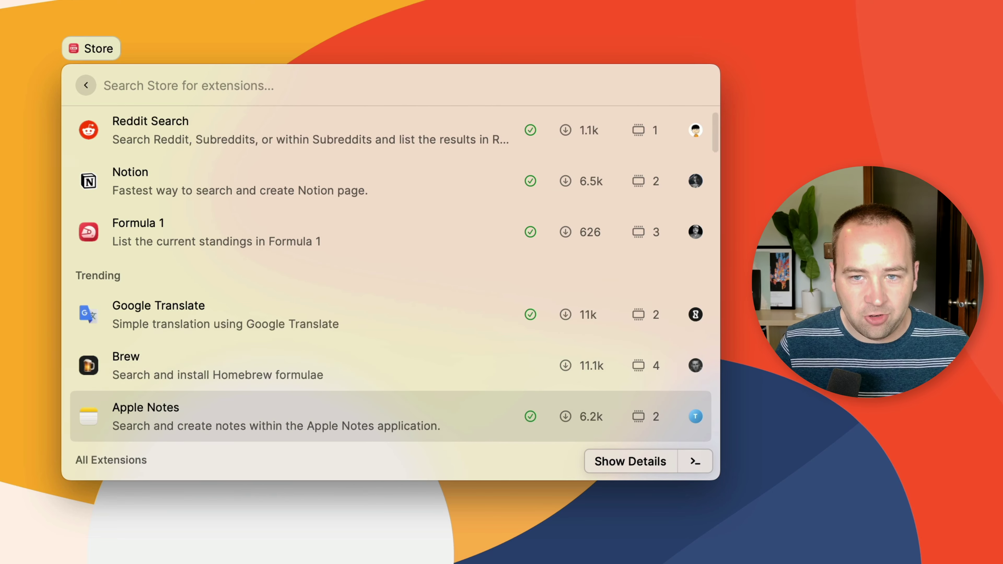
key(Down)
key(Down)
key(Down)
key(Down)
key(Down)
key(Down)
key(Down)
key(Down)
key(Down)
key(Down)
key(Down)
key(Down)
key(Down)
key(Down)
key(Down)
key(Down)
key(Down)
key(Down)
key(Down)
key(Down)
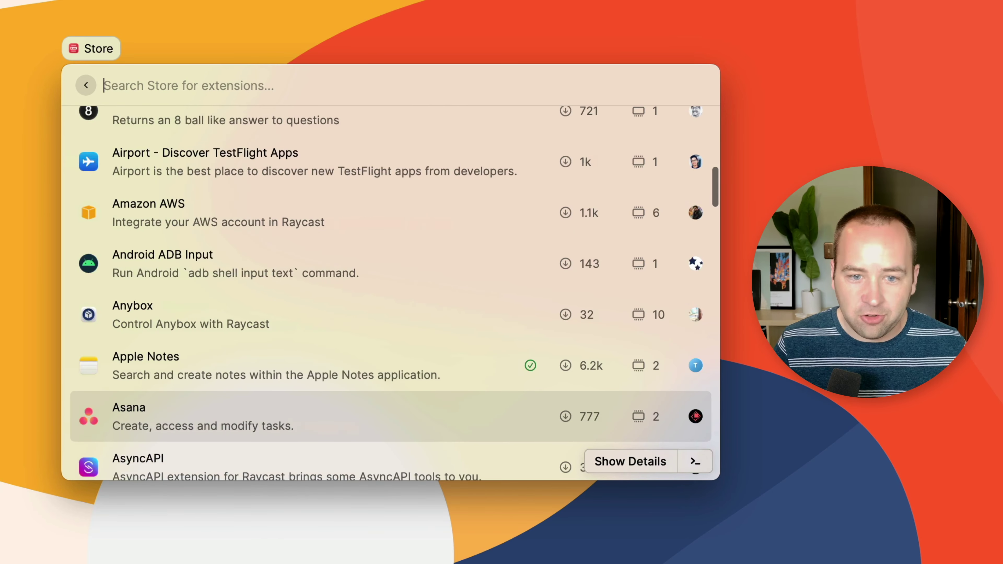
key(Down)
key(Down)
key(Down)
key(Down)
key(Down)
key(Down)
key(Down)
key(Down)
key(Down)
key(Down)
key(Down)
key(Down)
key(Down)
key(Down)
key(Down)
key(Down)
key(Down)
key(Down)
key(Down)
key(Down)
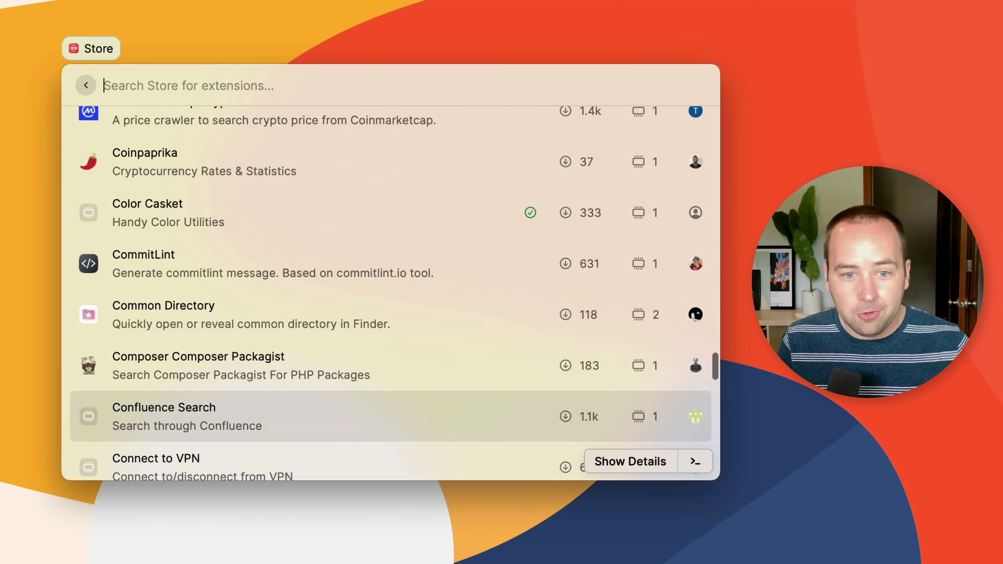
key(Down)
key(Down)
key(Down)
key(Down)
key(Down)
key(Down)
key(Down)
key(Down)
key(Down)
key(Down)
key(Down)
key(Down)
key(Down)
key(Down)
key(Down)
key(Down)
key(Down)
key(Down)
key(Down)
key(Down)
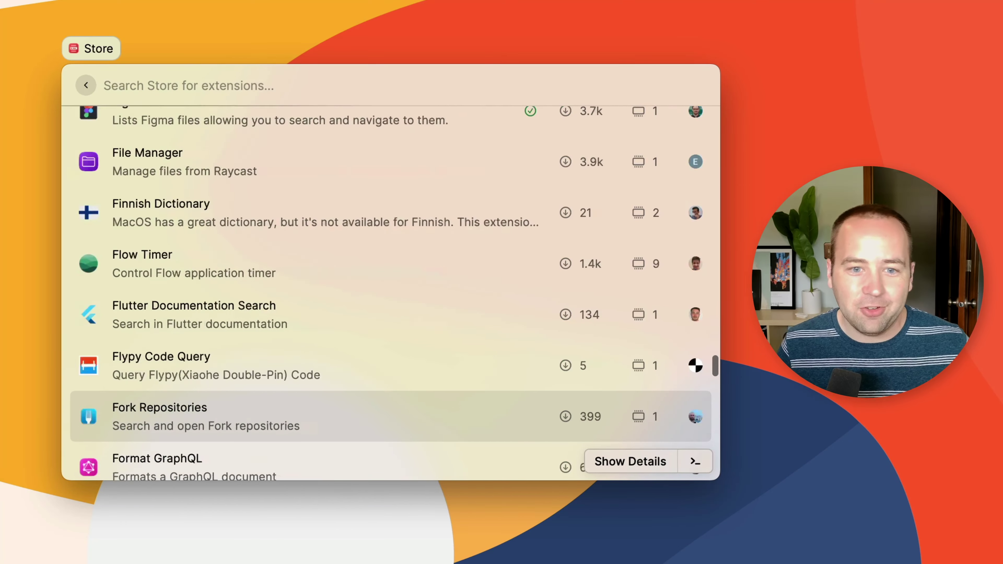
key(Down)
key(Down)
key(Down)
key(Down)
key(Down)
key(Down)
key(Down)
key(Down)
key(Down)
key(Down)
key(Down)
key(Down)
key(Down)
key(Down)
key(Down)
key(Down)
key(Down)
key(Down)
key(Down)
key(Down)
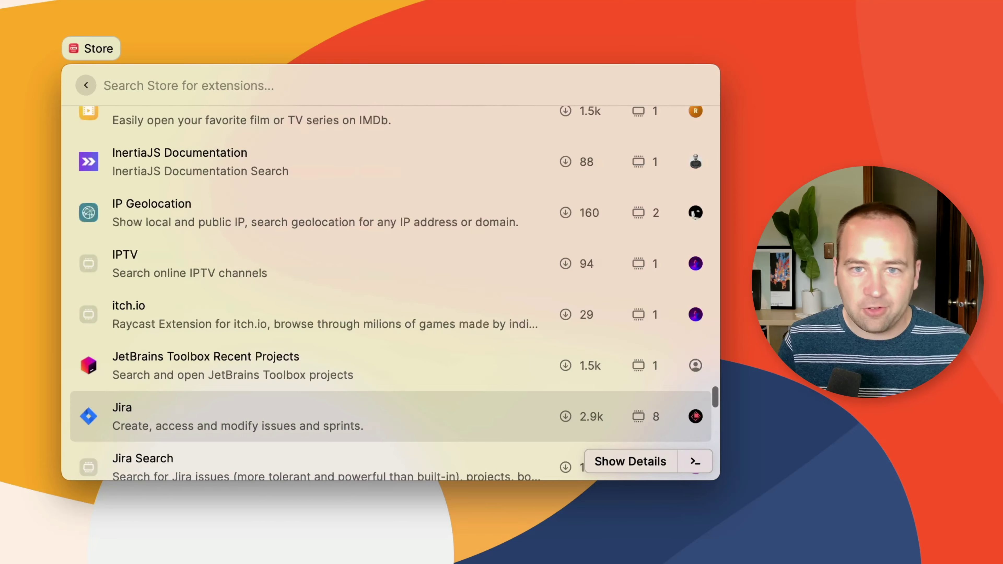
key(Down)
key(Down)
key(Down)
key(Down)
key(Down)
key(Down)
key(Down)
key(Down)
key(Down)
key(Down)
key(Down)
key(Down)
key(Down)
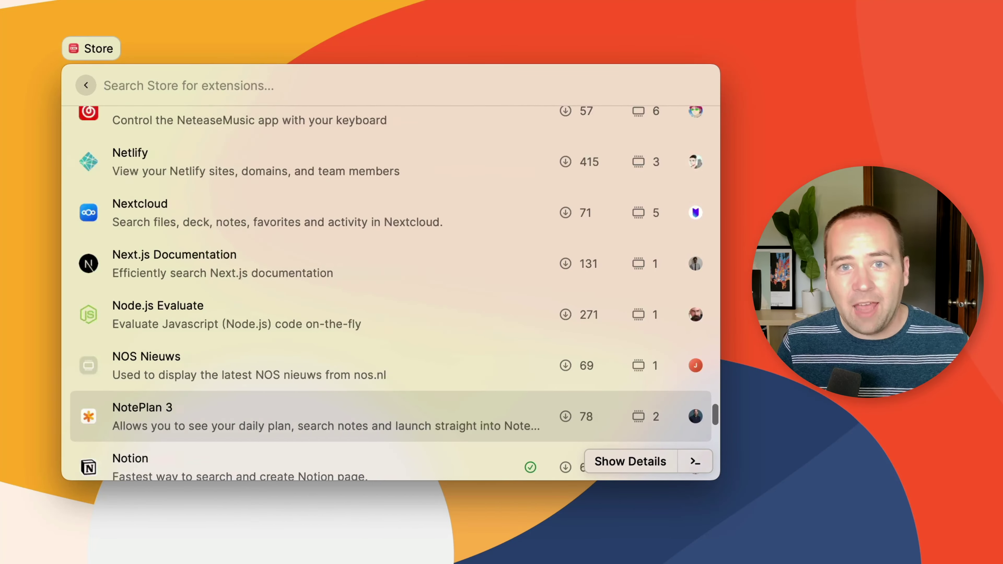
key(Escape)
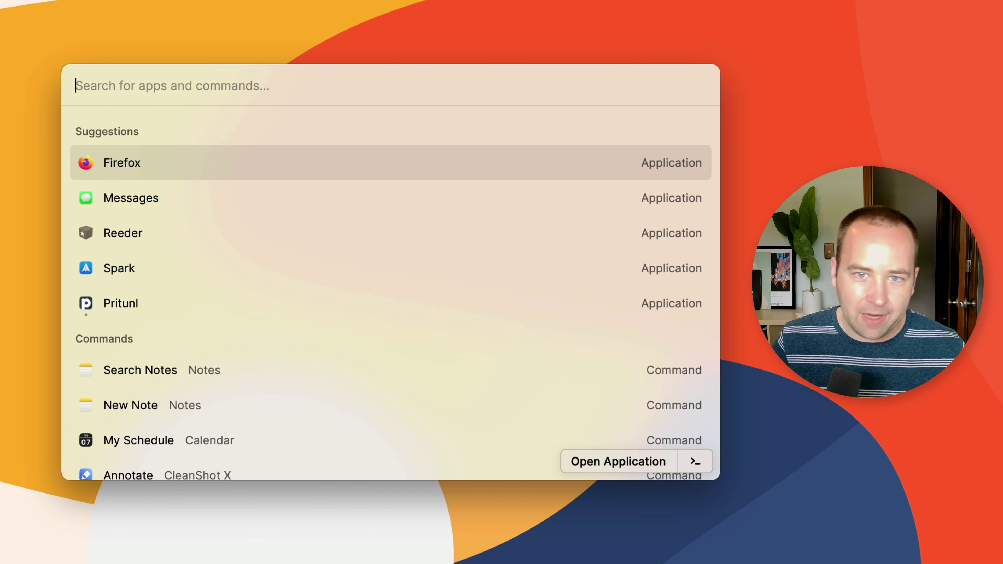
Open Generate Random Data via 'gene' and preview datatypes like Country, Hexadecimal and Fish
text(gene)
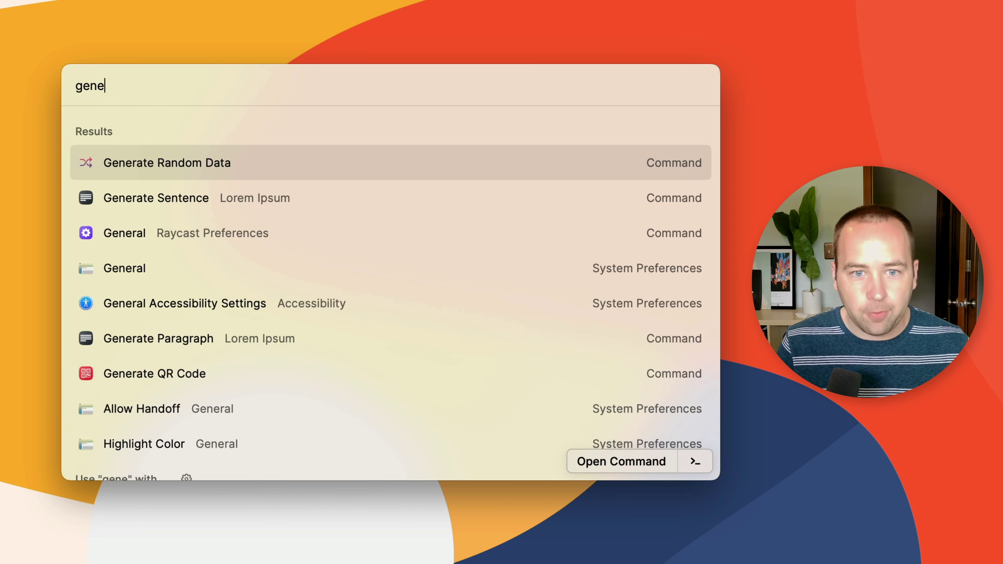
key(Return)
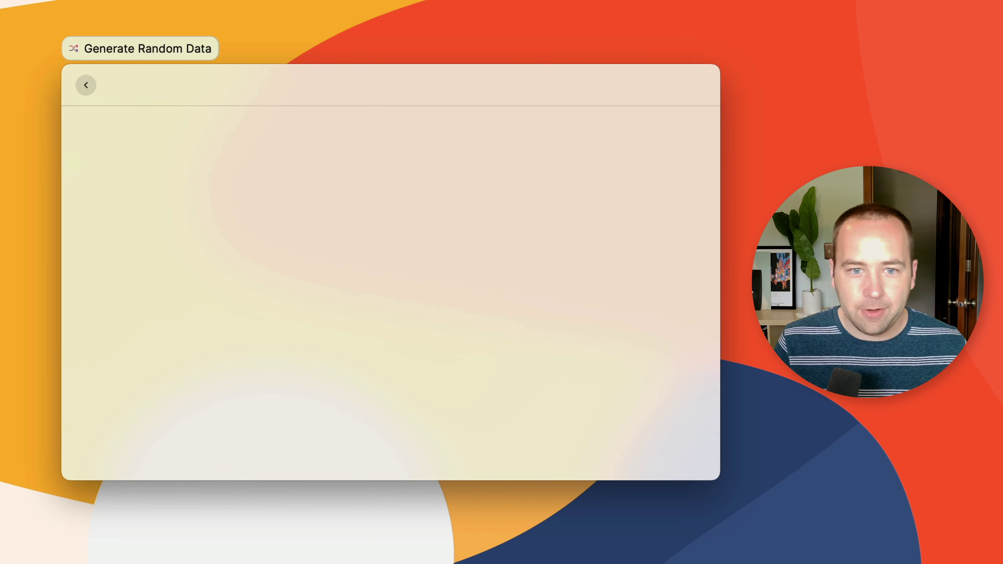
key(Down)
key(Down)
key(Down)
key(Down)
key(Down)
key(Down)
key(Down)
key(Down)
key(Down)
key(Down)
key(Down)
key(Down)
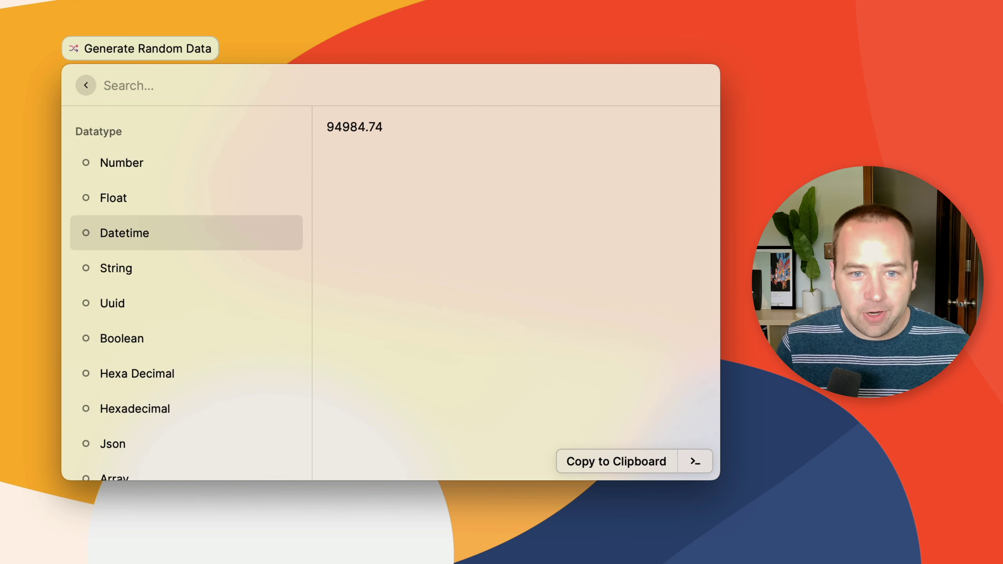
key(Down)
key(Down)
key(Down)
key(Down)
key(Down)
key(Down)
key(Down)
key(Down)
key(Down)
key(Down)
key(Down)
key(Down)
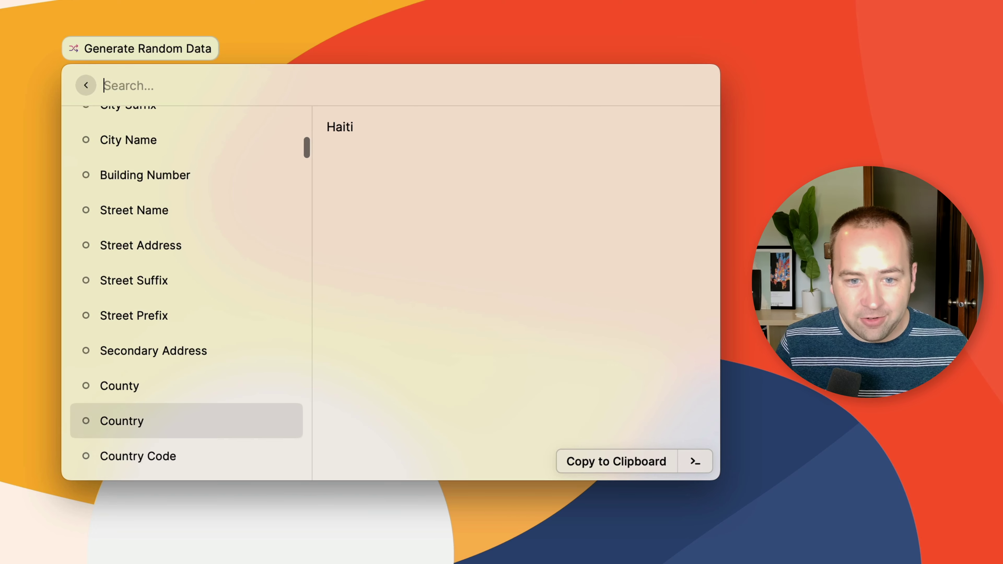
key(Up)
key(Up)
key(Up)
key(Up)
key(Up)
key(Up)
key(Up)
key(Up)
key(Up)
key(Up)
key(Up)
key(Up)
key(Up)
key(Up)
key(Up)
key(Up)
key(Up)
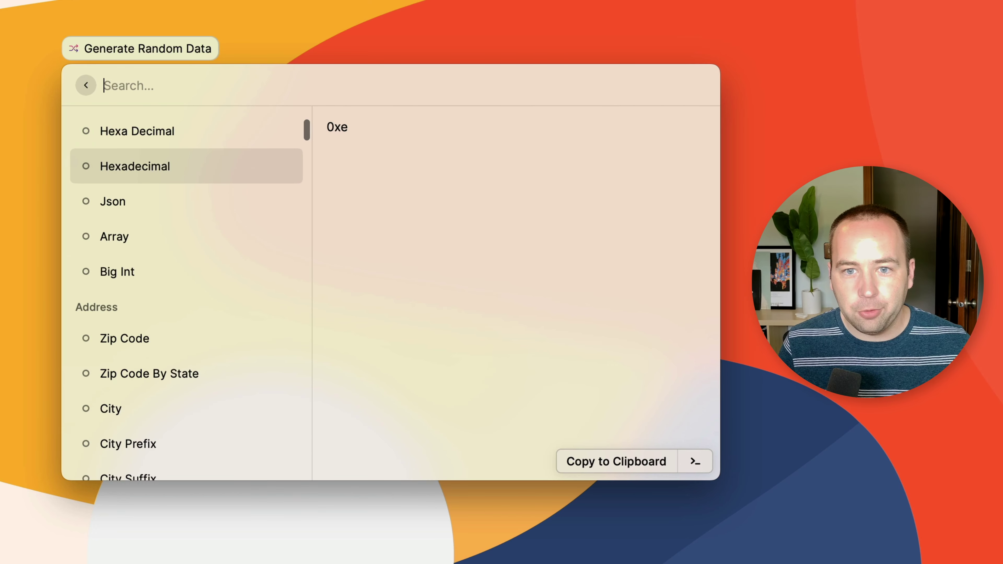
key(Down)
key(Down)
key(Down)
key(Down)
key(Down)
key(Down)
key(Down)
key(Down)
key(Down)
key(Down)
key(Down)
key(Down)
key(Down)
key(Down)
key(Down)
key(Down)
key(Down)
key(Down)
key(Down)
key(Down)
key(Down)
key(Down)
key(Down)
key(Down)
key(Down)
key(Down)
key(Down)
key(Down)
key(Down)
key(Down)
key(Down)
key(Down)
key(Down)
key(Down)
key(Down)
key(Down)
key(Down)
key(Down)
key(Down)
key(Down)
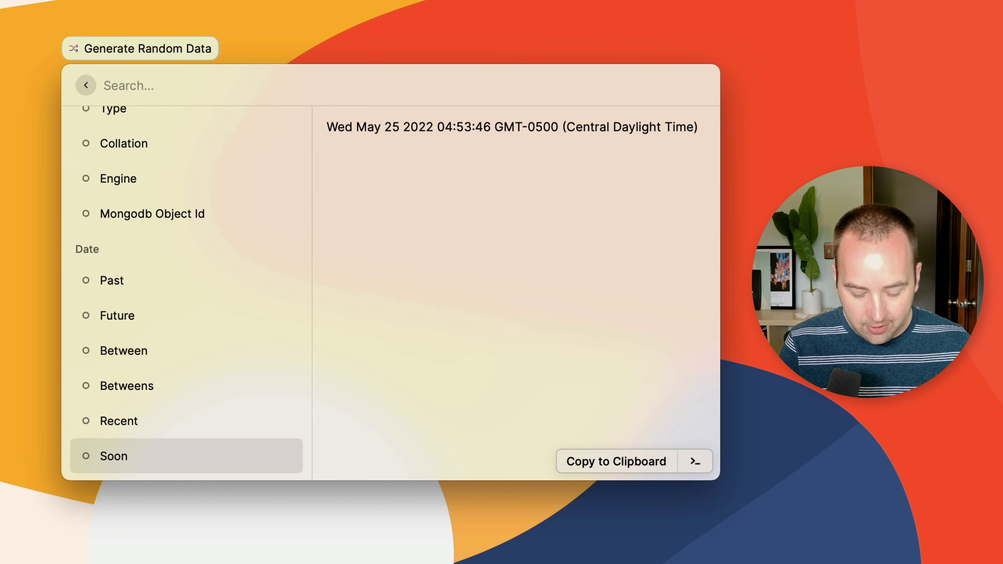
Filter datatypes by 'name' and preview Currency, Company, First, Last, Middle Name and Prefix
text(name)
key(Down)
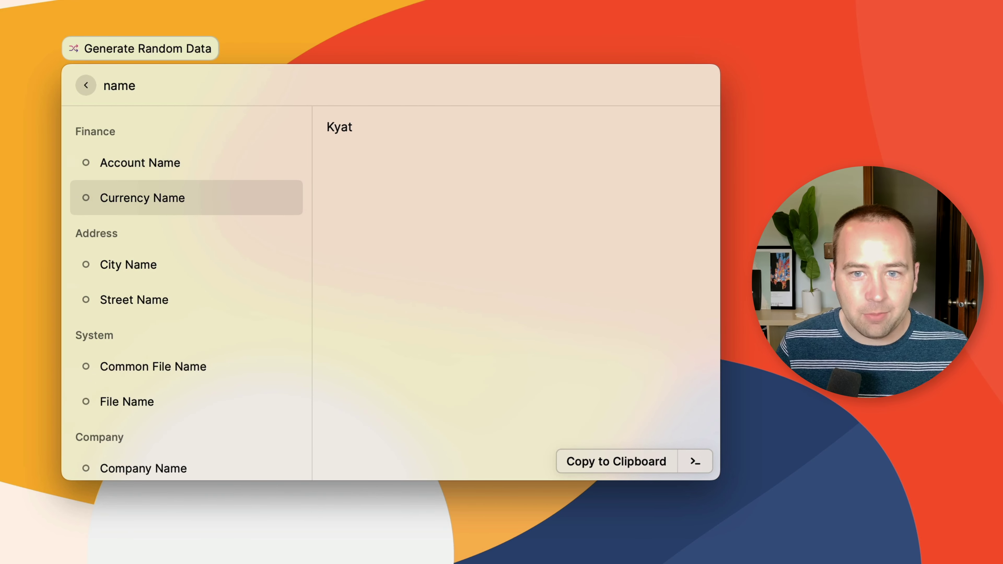
key(Down)
key(Down)
key(Down)
key(Down)
key(Down)
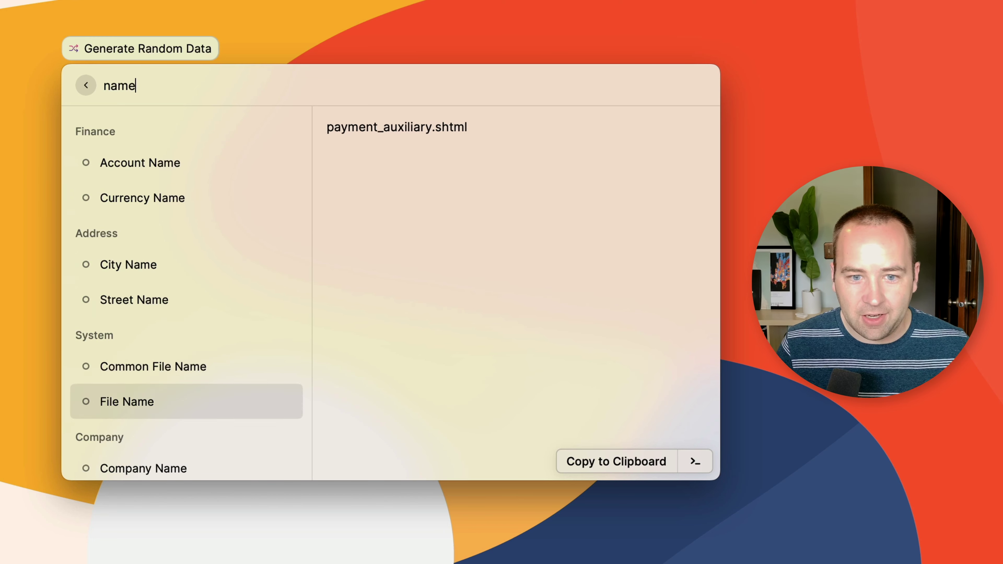
key(Down)
key(Down)
key(Down)
key(Down)
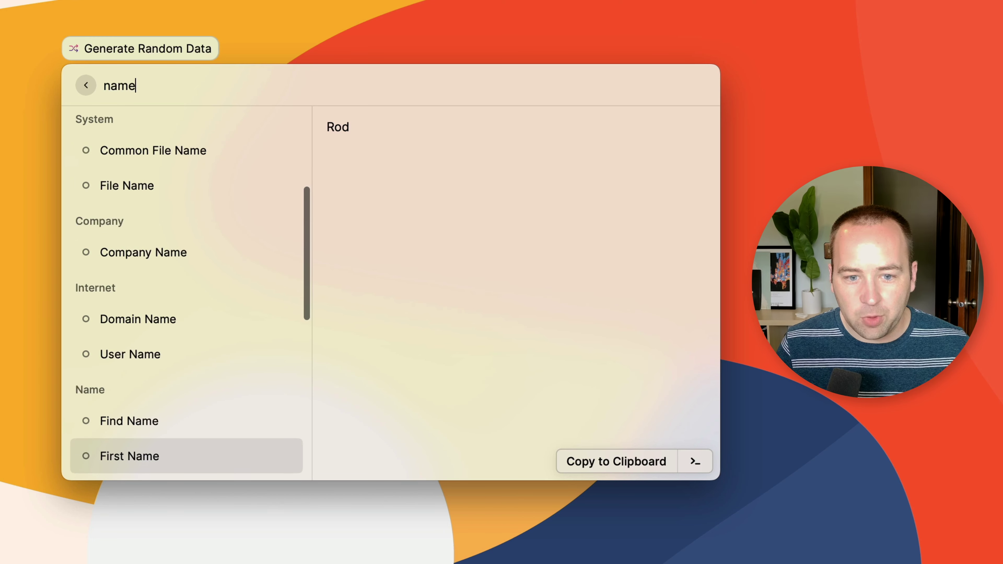
key(Down)
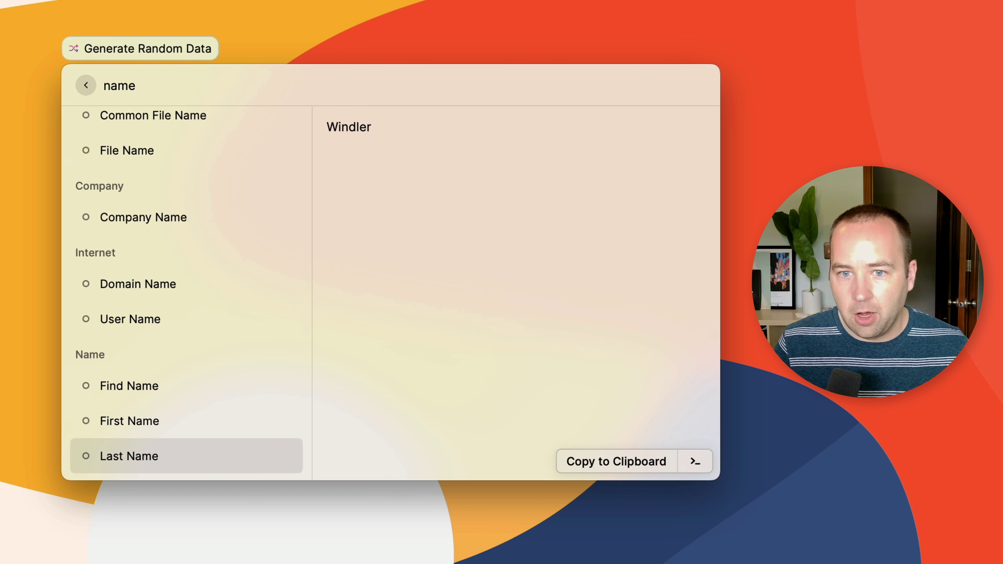
key(Down)
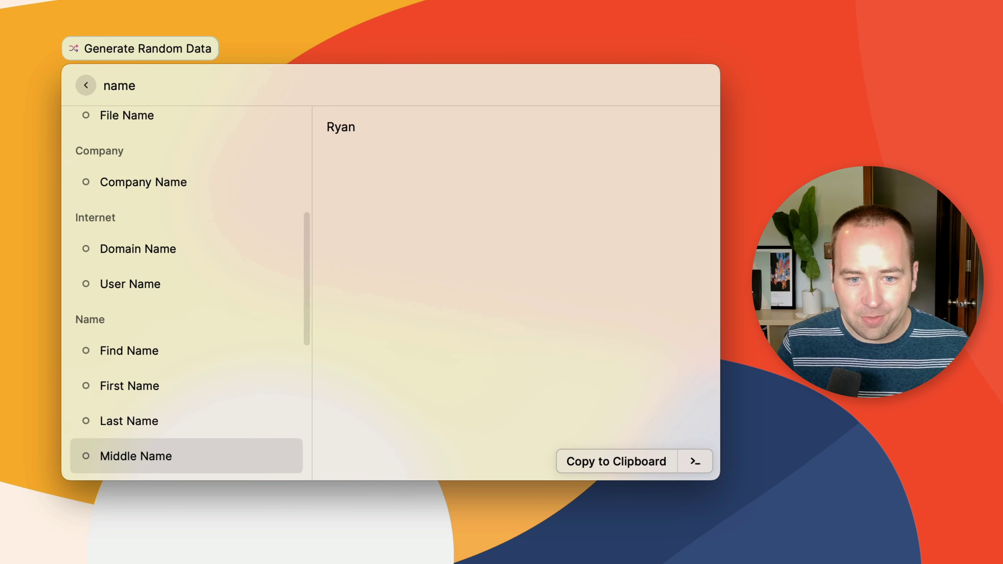
key(Down)
key(Down)
key(Down)
key(Down)
key(Down)
key(Down)
key(Down)
key(Down)
key(Down)
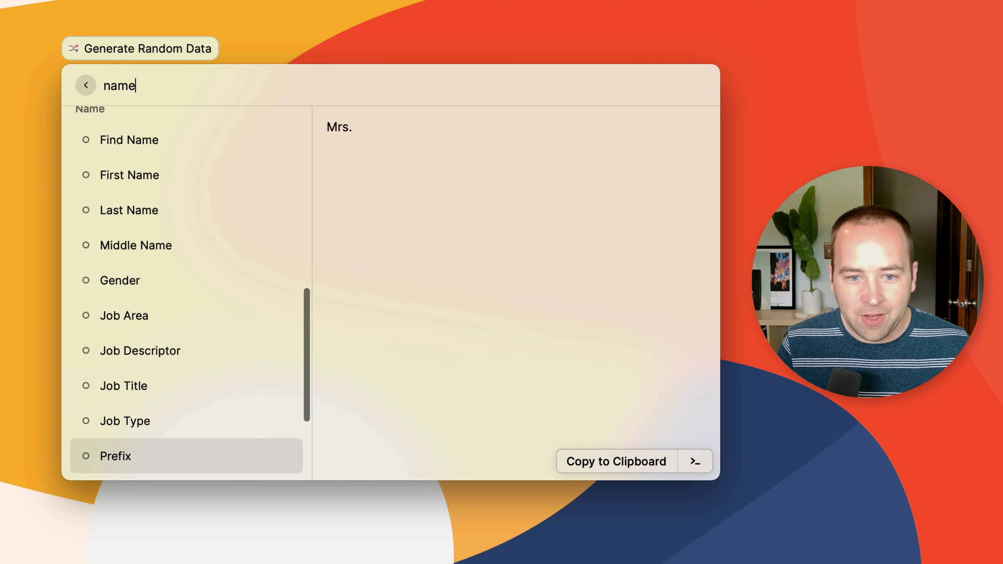
key(Up)
key(Up)
key(Up)
key(Up)
key(Up)
key(Up)
key(Up)
key(Up)
key(Up)
key(Up)
key(Up)
key(Up)
key(Up)
key(Up)
key(Up)
key(Up)
key(Up)
key(Up)
key(Up)
key(Up)
key(Up)
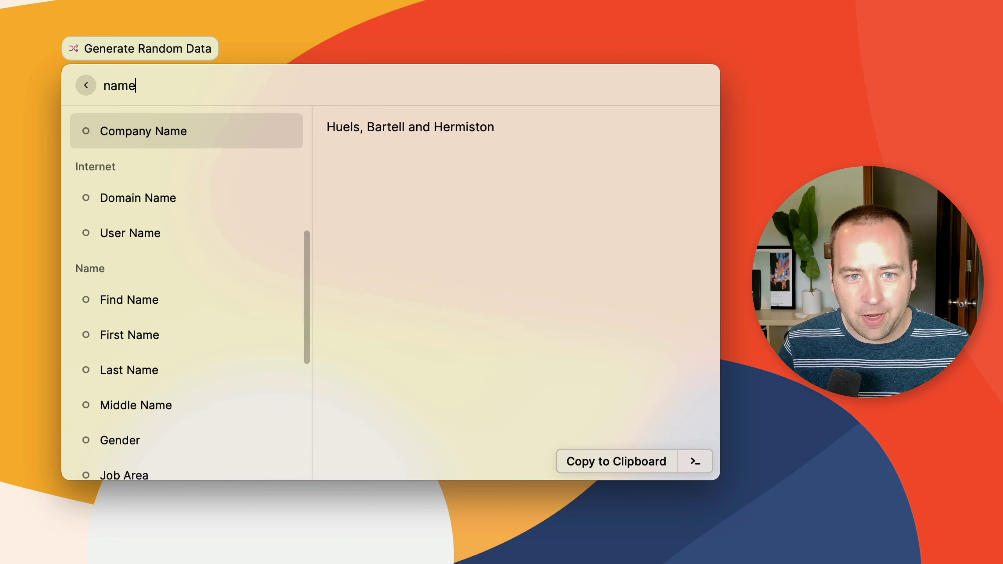
key(super+a)
Filter datatypes by 'address' and preview Building Number, then Street Address
text(address)
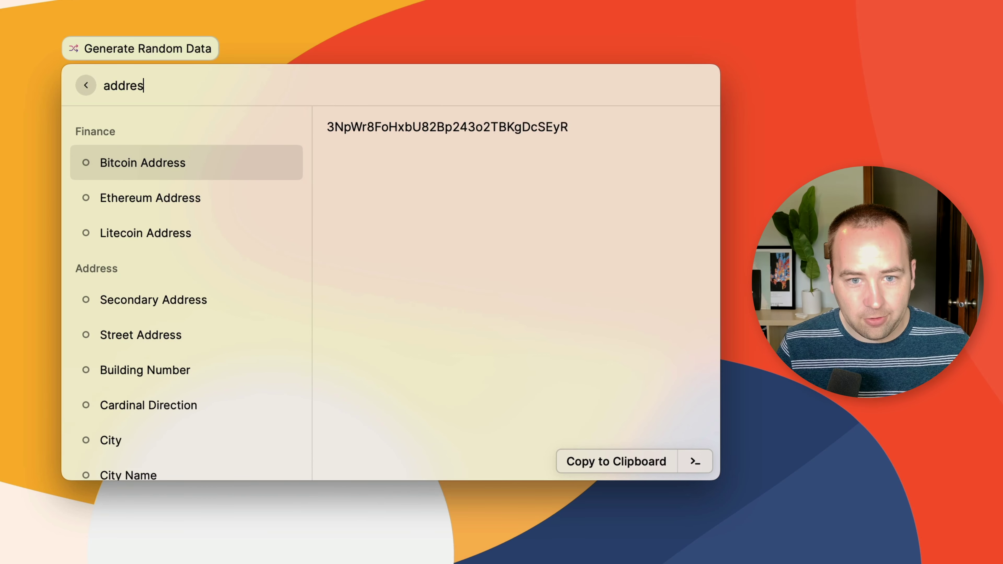
key(Down)
key(Down)
key(Down)
key(Down)
key(Down)
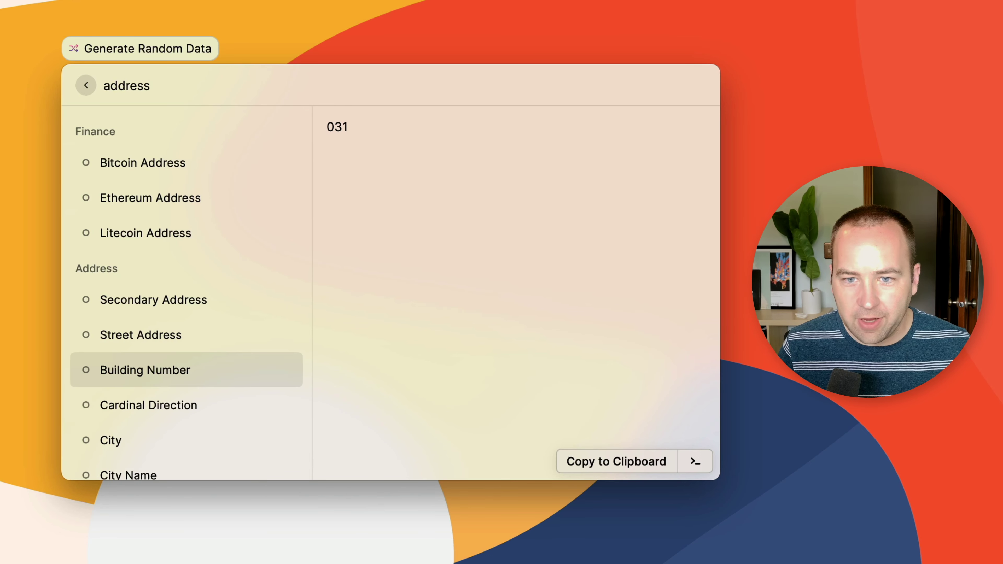
key(Up)
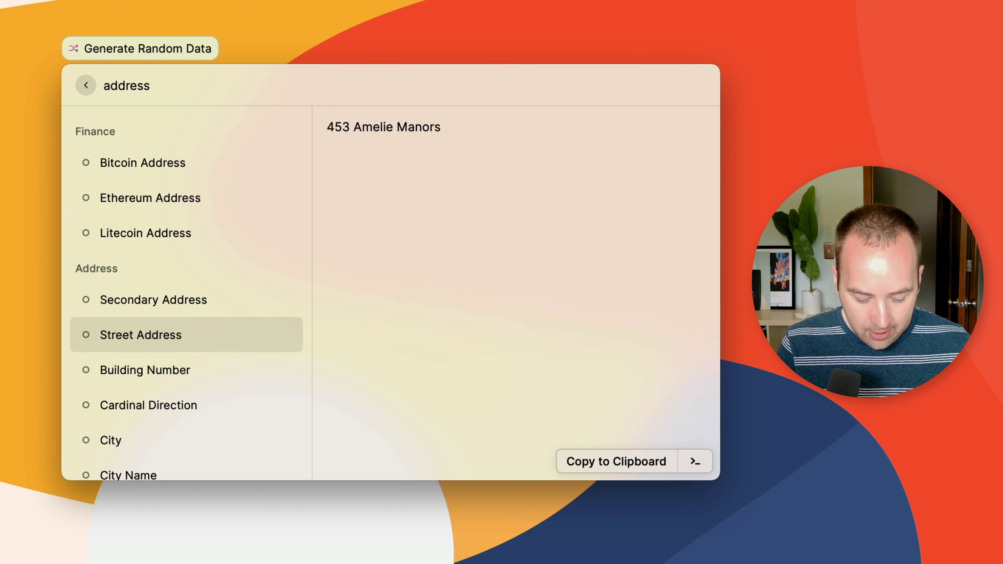
Review the address's actions, then refresh the street address repeatedly until it reads 064 Mack Centers
key(super+k)
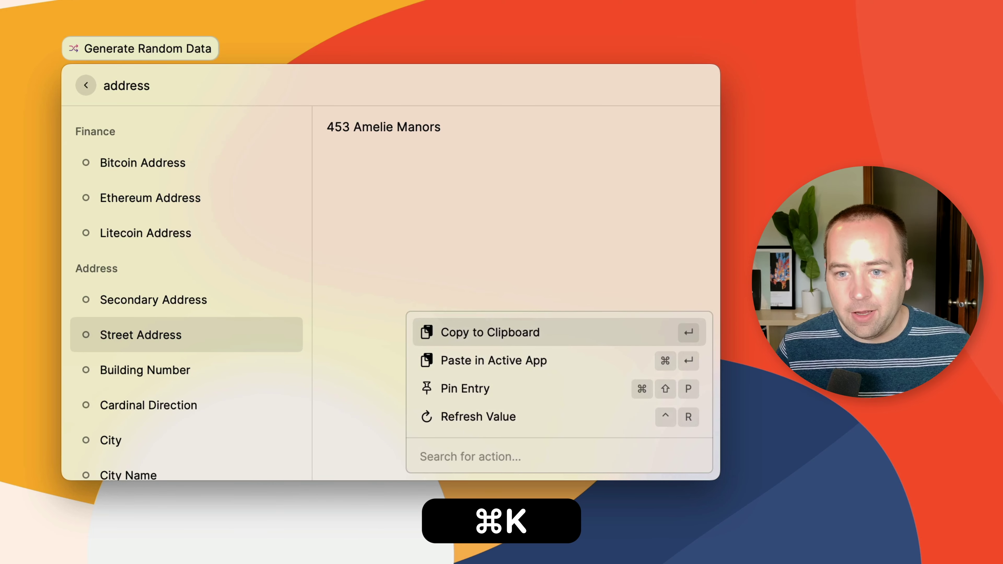
key(Down)
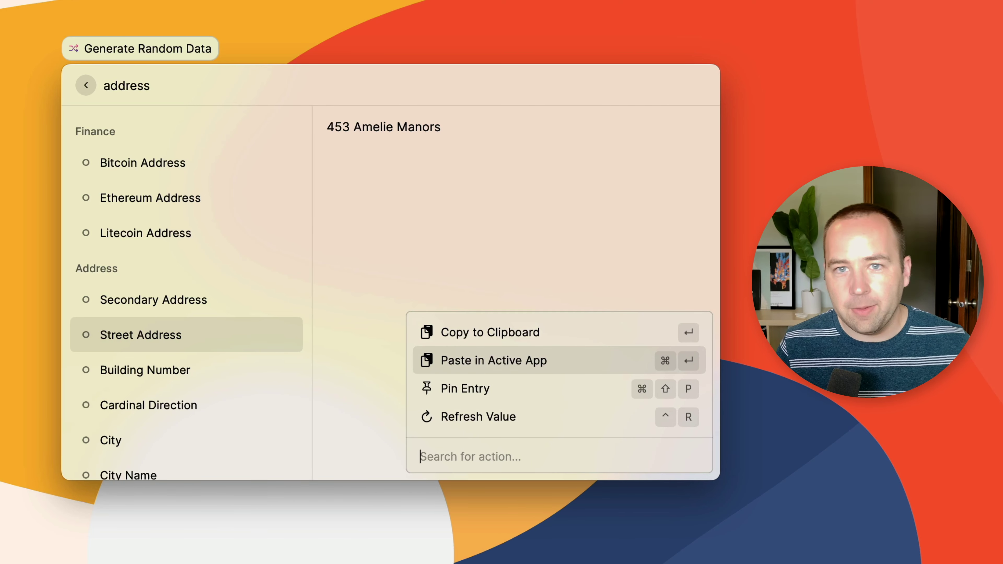
key(Down)
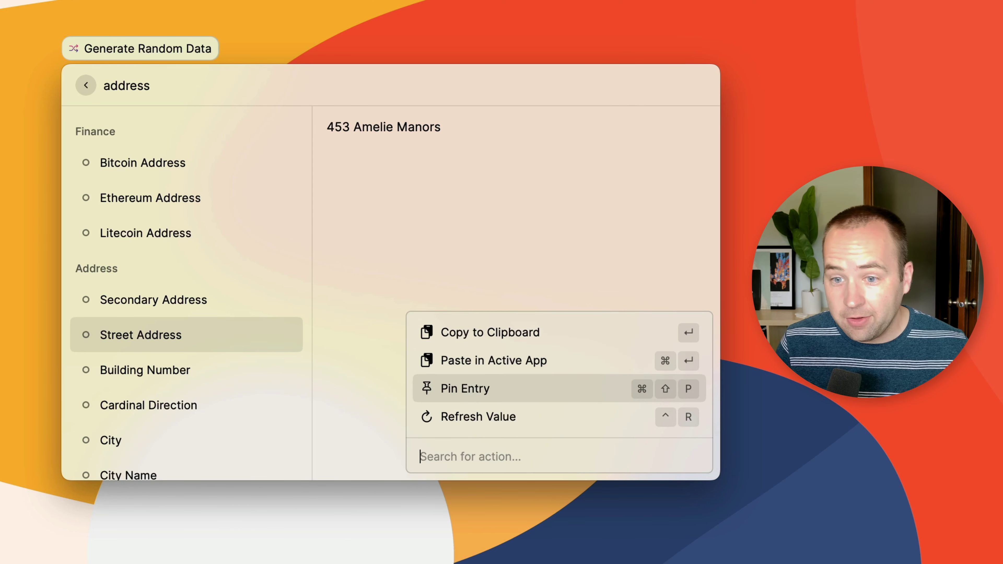
key(Down)
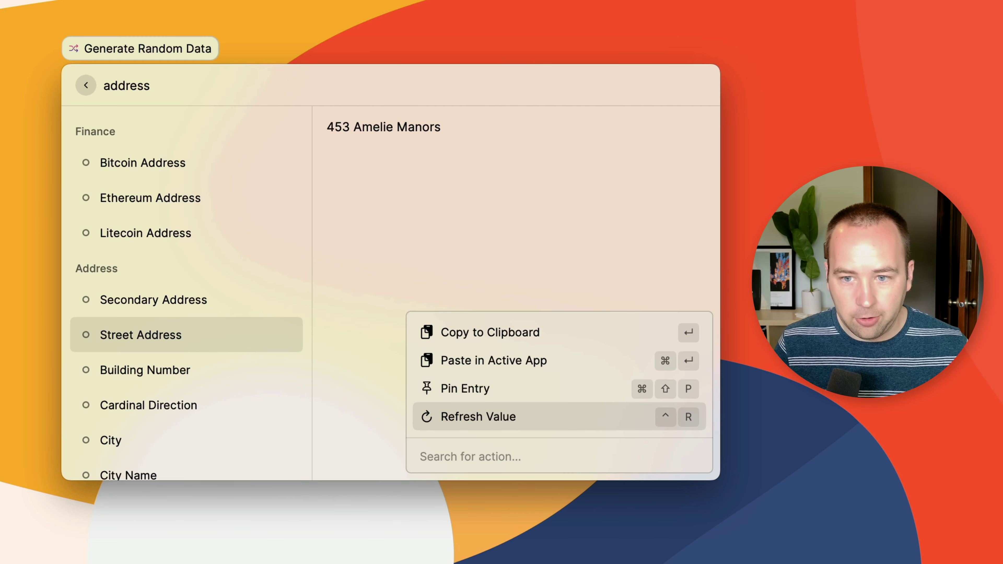
key(Escape)
key(ctrl+r)
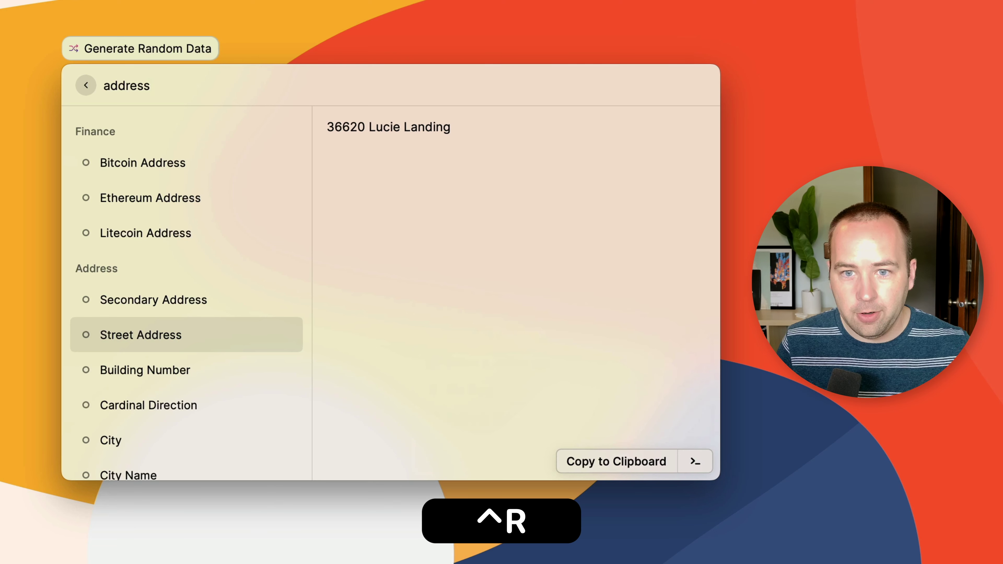
key(ctrl+r)
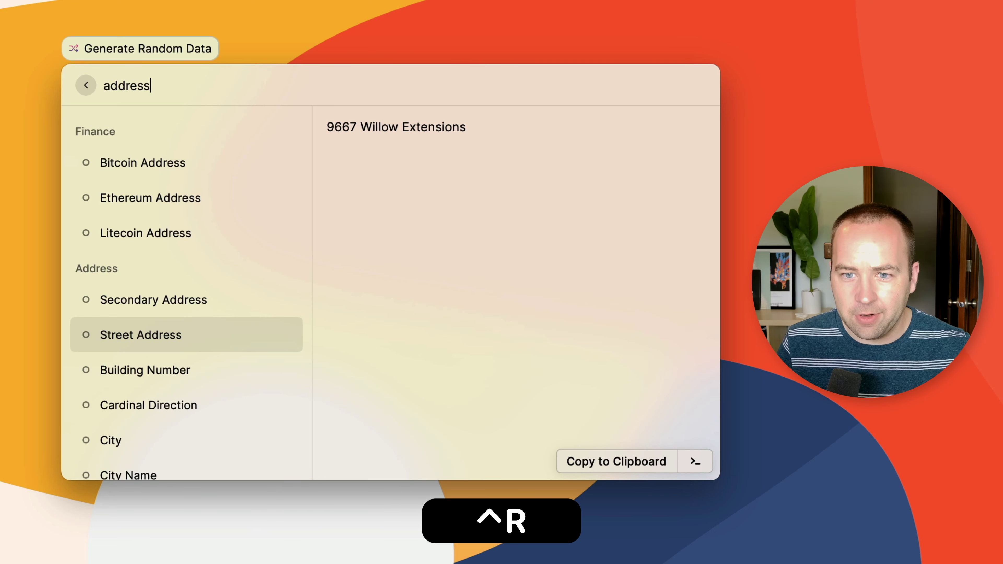
key(ctrl+r)
key(ctrl+r)
key(ctrl+r)
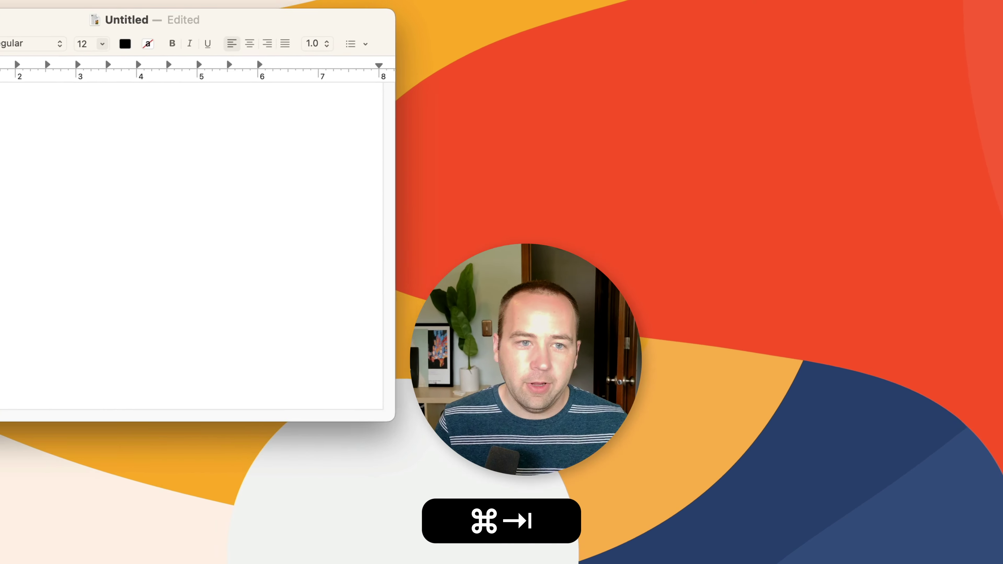
Paste a Lorem ipsum paragraph, start a new line, then generate and paste a second paragraph
text(Reprehenderit ut non dolore et consectetur. Non in nisi proident aute do aute ullamco elit sit Lorem quis nulla proident. Deserunt commodo voluptate irure dolore aliqua. Commodo sit Lorem sunt pariatur ipsum tempor Lorem. Ad aliquip veniam adipisicing duis in fugiat aute occaecat consequat irure. Tempor ut proident qui esse nulla ut sint. Deserunt occaecat nisi incididunt sunt esse voluptate aliquip ipsum incididunt culpa nulla culpa laborum. Occaecat anim non exercitation magna non laborum ullamco cillum. Nulla minim enim magna enim amet reprehenderit aliqua commodo. Exercitation elit deserunt irure anim.)
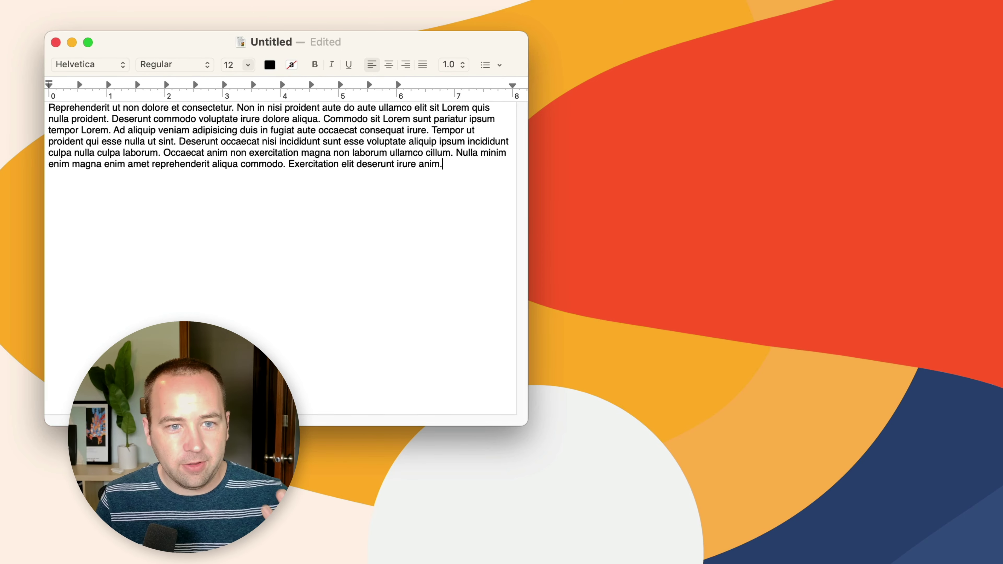
key(Return)
key(Return)
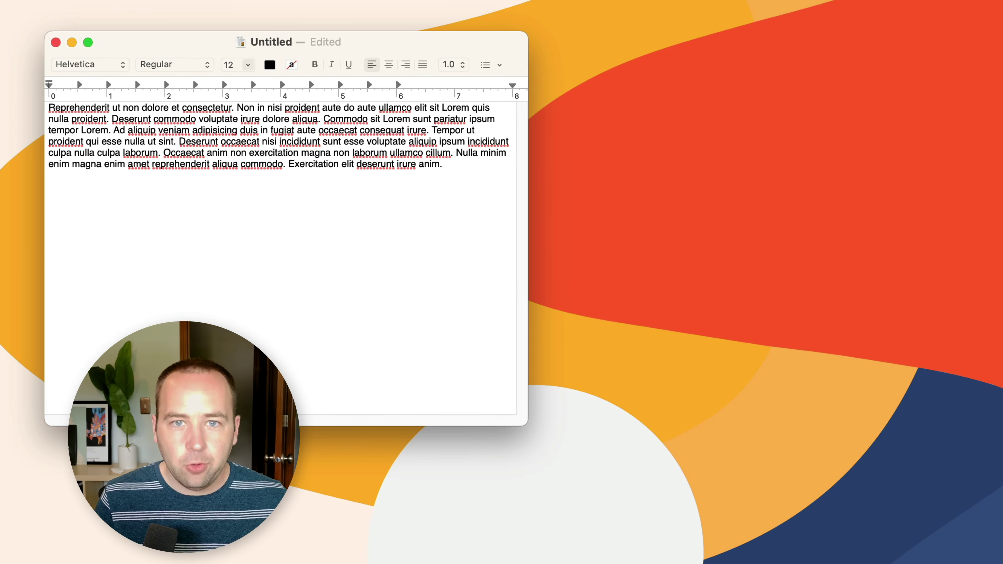
key(alt+space)
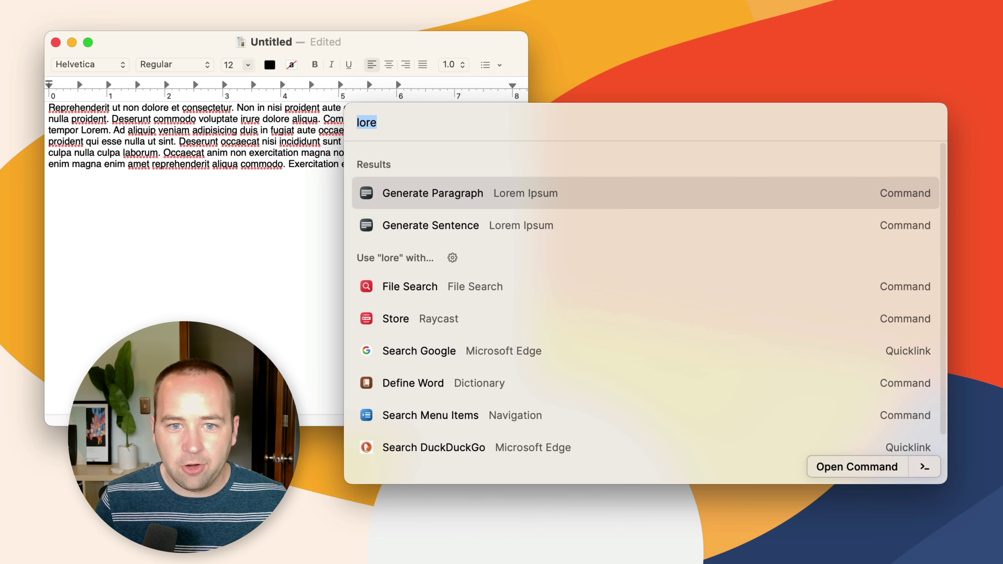
key(super+Return)
text(Cillum irure do exercitation amet cillum ut id irure. Commodo sint deserunt aute non. Et non laboris irure voluptate incididunt amet mollit Lorem reprehenderit. Duis labore consequat irure tempor cupidatat in consectetur do sint tempor. Est in incididunt mollit eiusmod qui irure est qui anim sint adipisicing tempor aliqua sit qui. Fugiat laboris labore nisi officia amet amet sint veniam excepteur qui officia sint. Tempor et cillum adipisicing do consectetur duis enim magna. Sint adipisicing sit nostrud aliqua veniam nulla eiusmod. Magna et ut laborum aliqua commodo laboris et magna id. Elit sunt eiusmod adipisicing amet consectetur consectetur est culpa.)
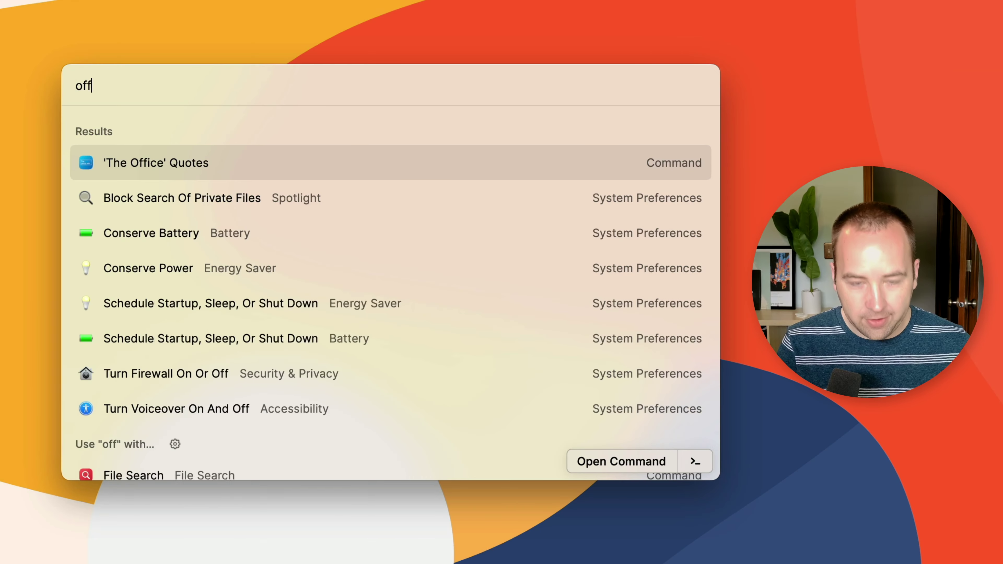
Open 'The Office' Quotes from the 'office' search and scroll up and down through the quotes
text(ice)
key(Return)
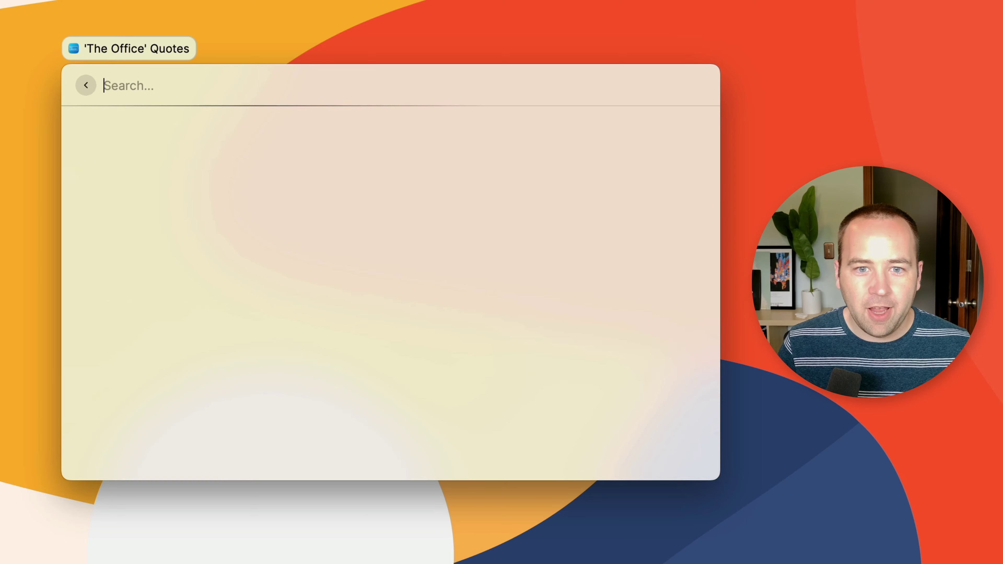
key(Down)
key(Down)
key(Down)
key(Down)
key(Down)
key(Down)
key(Down)
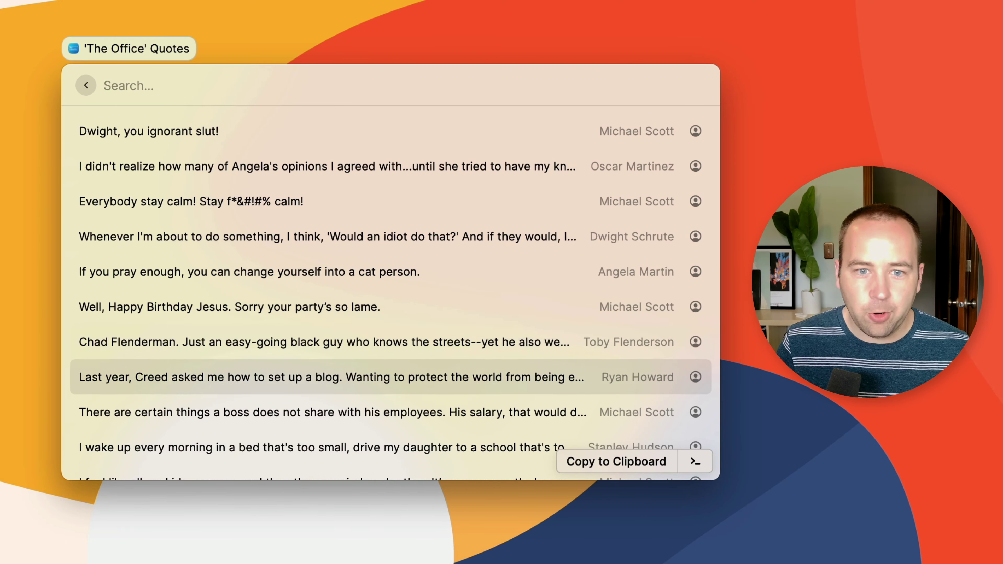
key(Down)
key(Down)
key(Down)
key(Down)
key(Down)
key(Down)
key(Down)
key(Down)
key(Up)
key(Up)
key(Up)
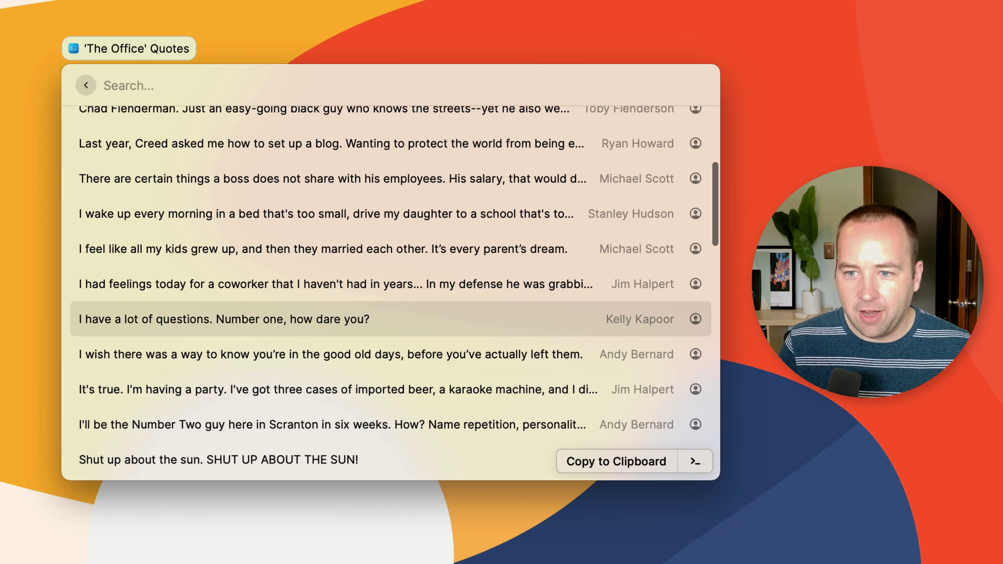
key(Up)
key(Up)
key(Up)
key(Up)
key(Up)
key(Up)
key(Up)
key(Up)
key(Up)
key(Up)
key(Up)
key(Up)
key(Down)
key(Down)
key(Down)
key(Down)
key(Down)
key(Down)
key(Down)
key(Down)
key(Down)
key(Down)
key(Down)
key(Down)
key(Down)
key(Down)
key(Down)
key(Down)
key(Down)
key(Down)
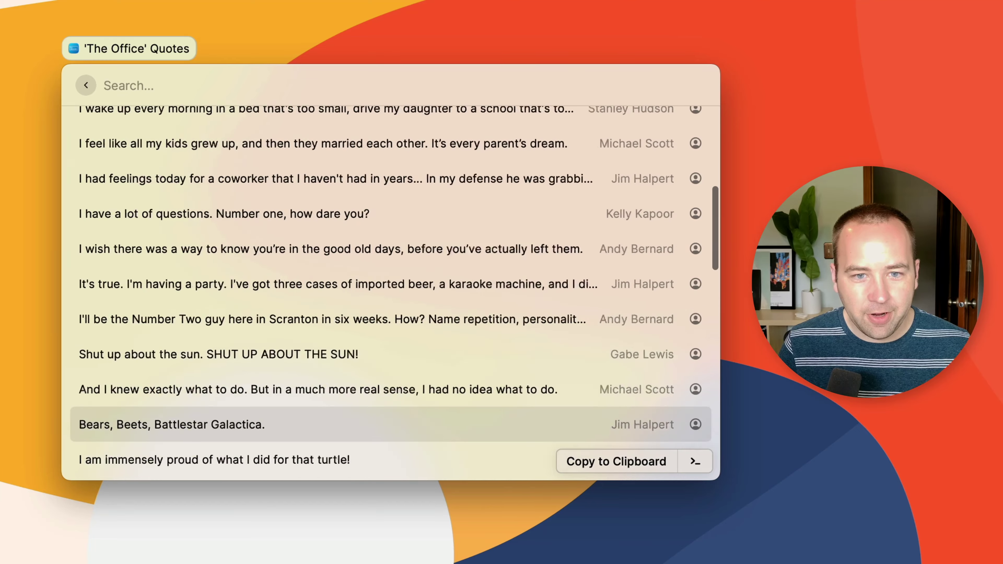
key(Down)
key(Down)
key(Down)
key(Down)
key(Down)
key(Down)
key(Down)
key(Down)
key(Down)
key(Down)
key(Down)
key(Down)
key(Down)
key(Down)
key(Down)
key(Down)
key(Down)
key(Up)
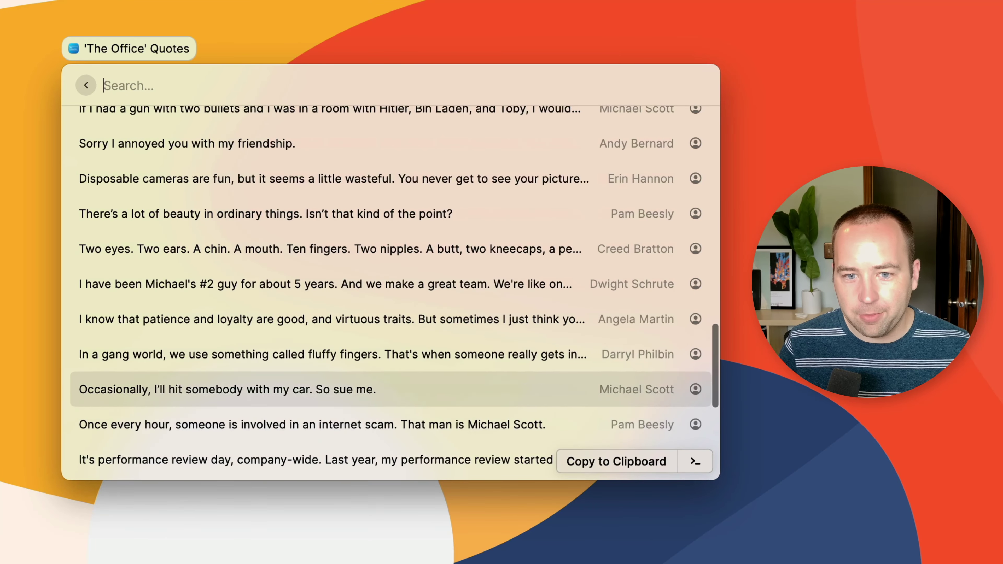
key(Up)
key(Up)
key(Up)
key(Up)
key(Up)
key(Up)
key(Up)
key(Up)
key(Up)
key(Up)
key(Up)
key(Up)
key(Up)
key(Up)
key(Up)
key(Up)
key(Up)
key(Up)
key(Up)
key(Up)
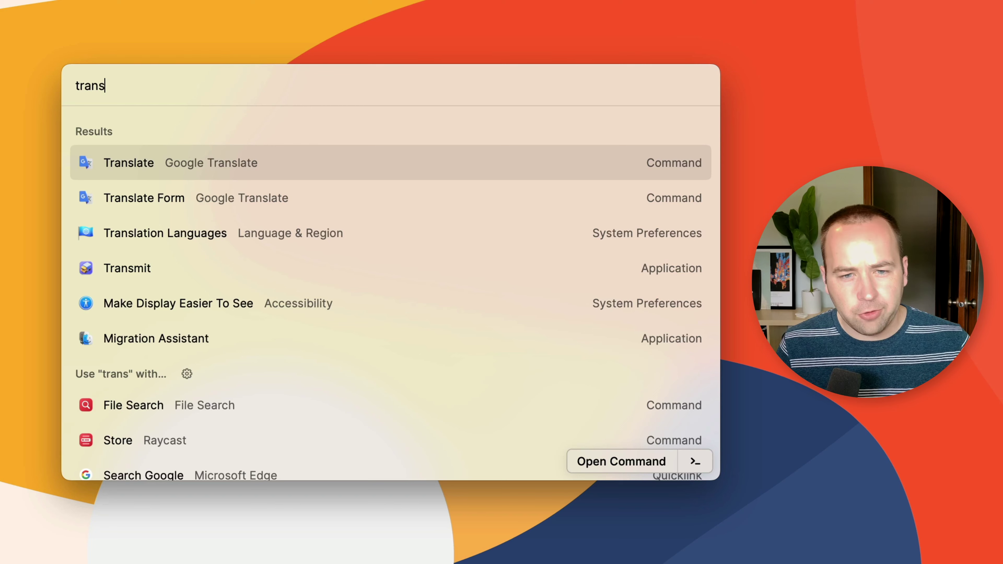
Open Google Translate's Translate Form and translate 'This is a fun video.' into Norwegian
key(Down)
key(Up)
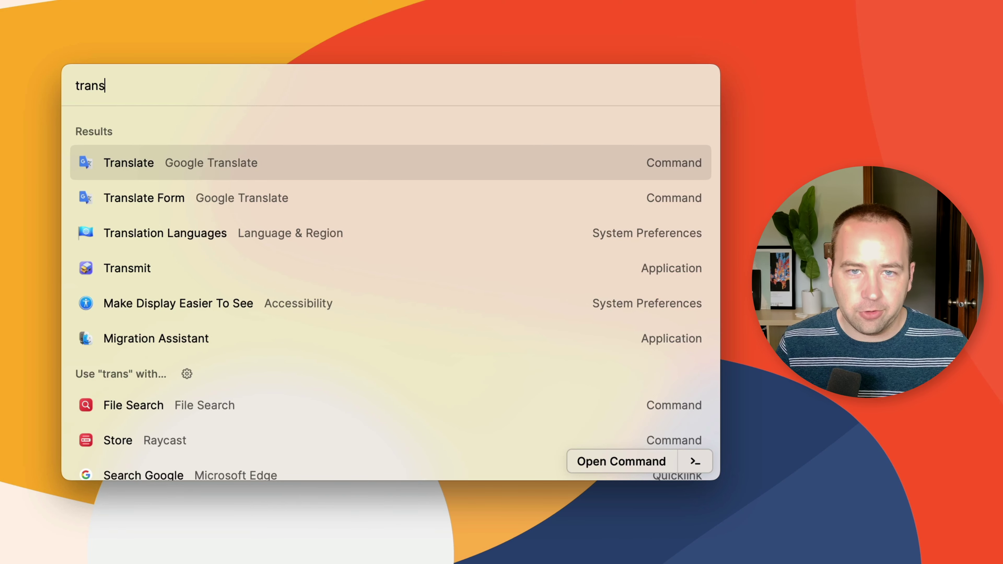
key(Down)
key(Return)
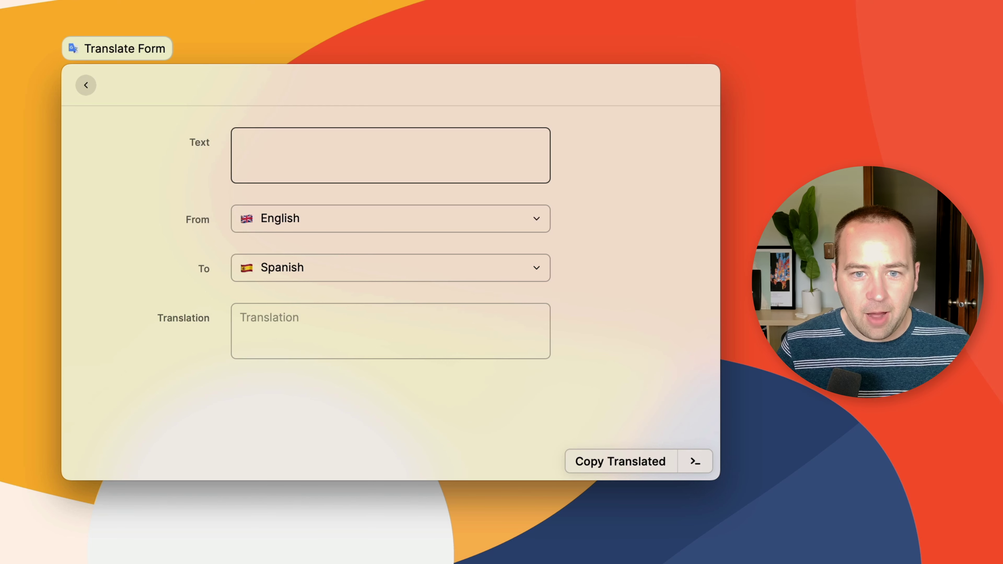
text(This )
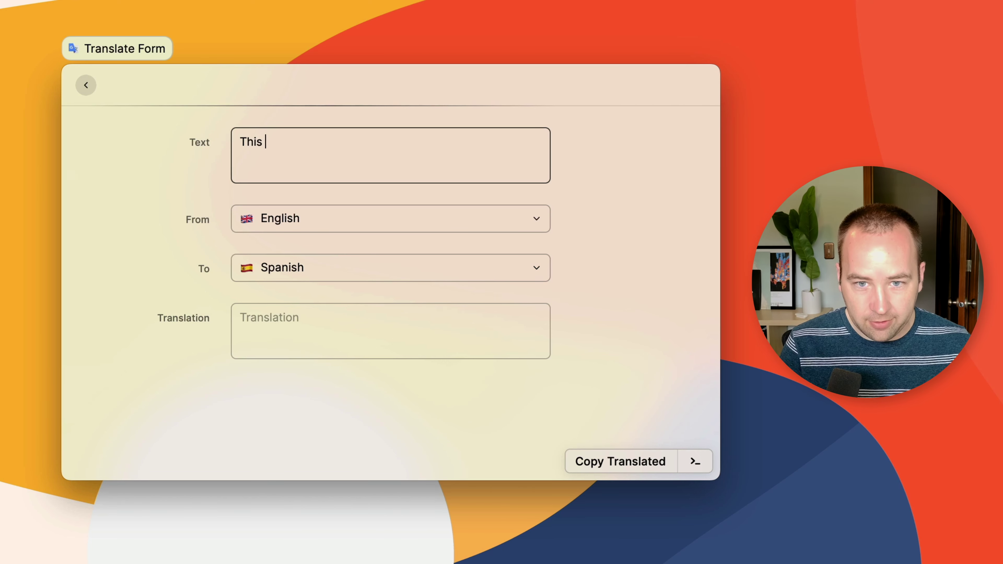
text(is a fun video.)
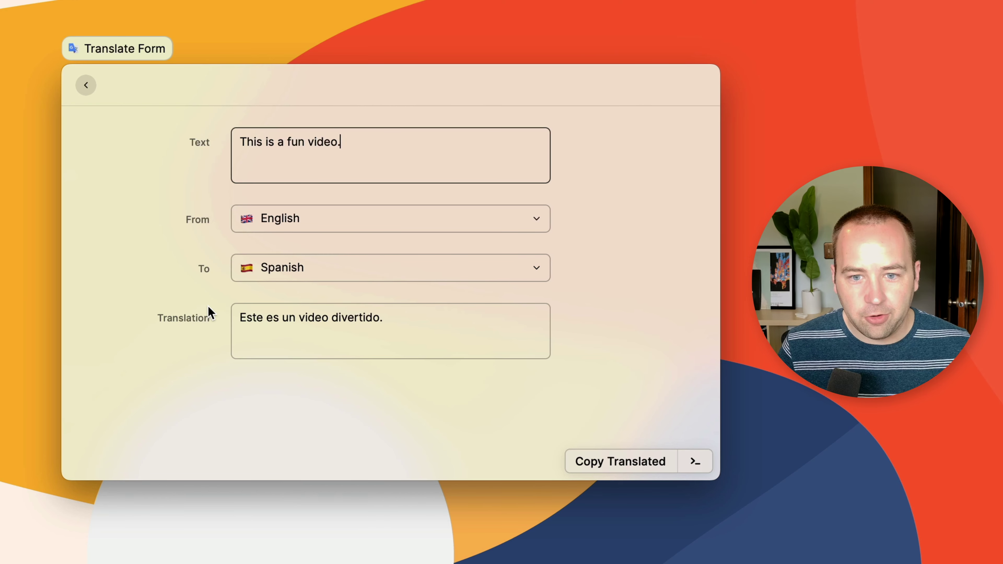
click(368, 271)
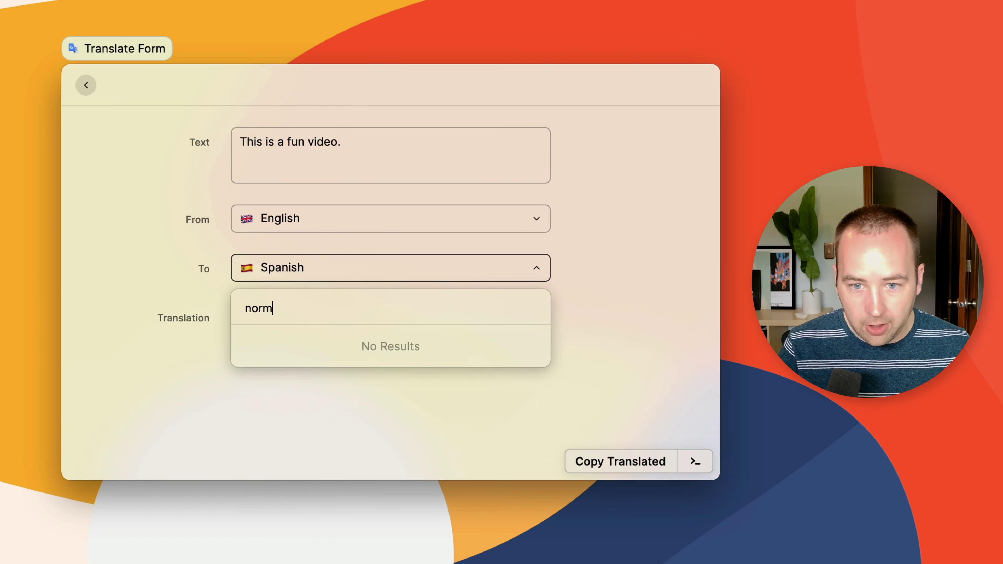
key(BackSpace)
key(BackSpace)
key(Return)
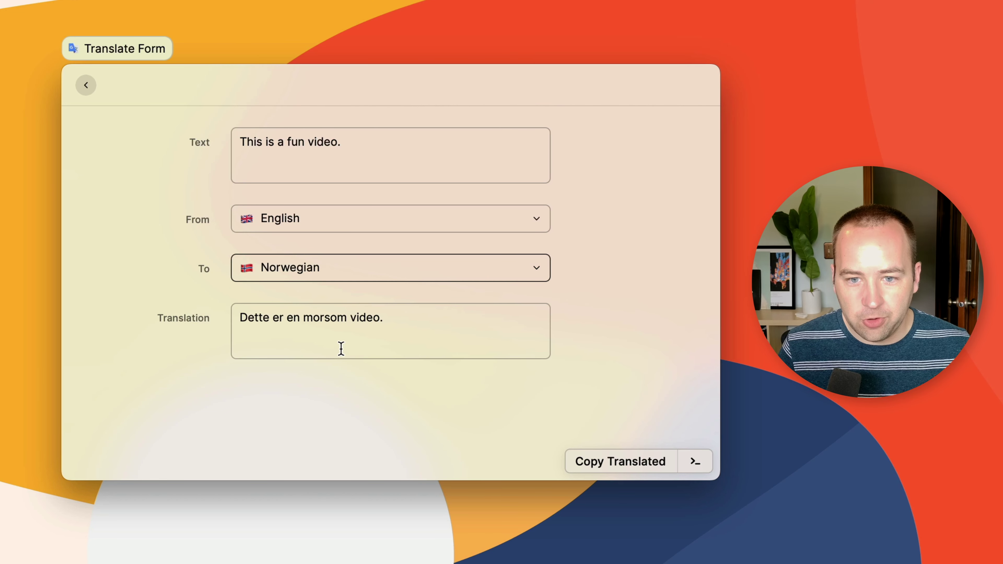
Change the target language to Spanish, giving 'Este es un video divertido.'
click(351, 269)
text(spanio)
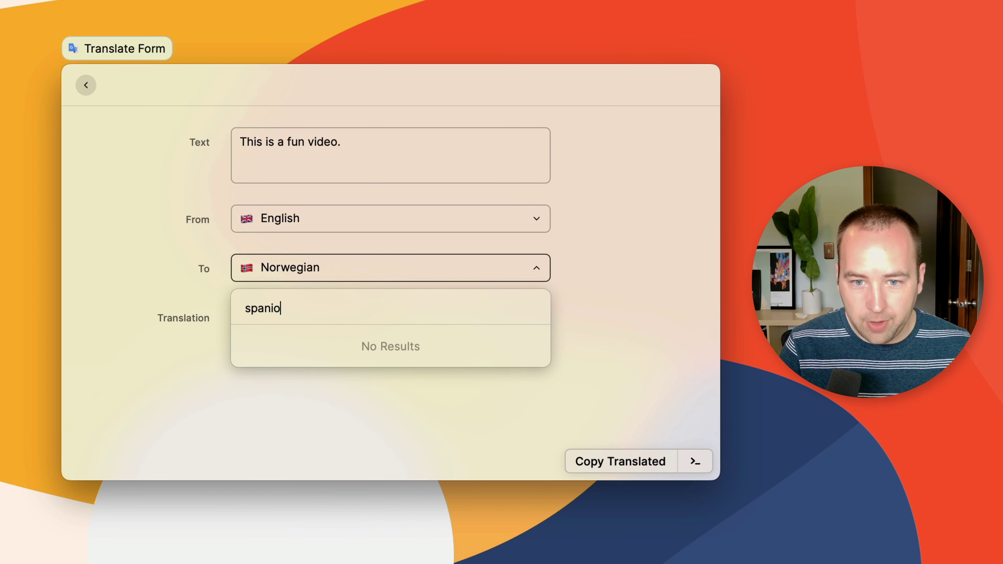
key(BackSpace)
key(Return)
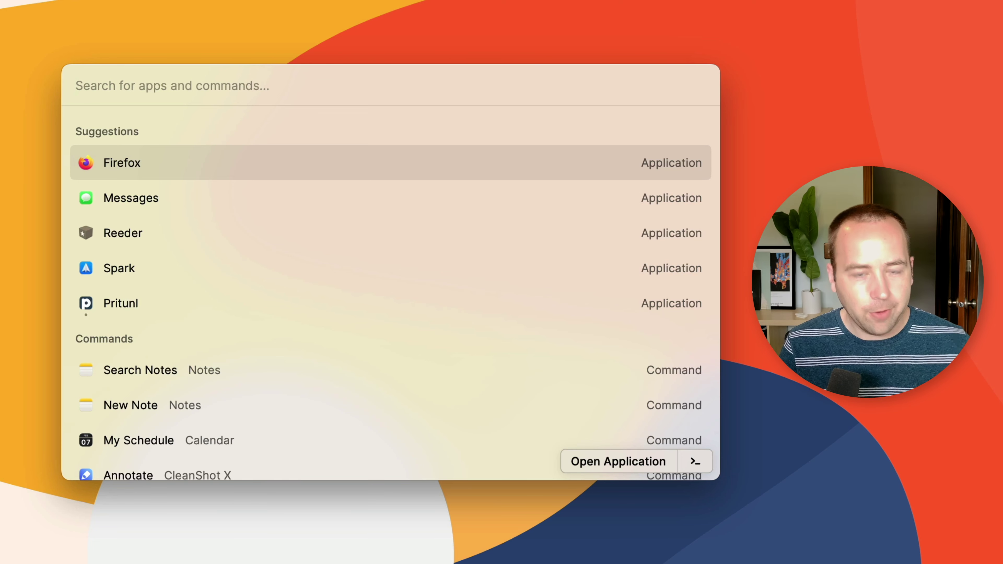
Search Formula 1 and view the Driver Standings for the 2011 season
text(form)
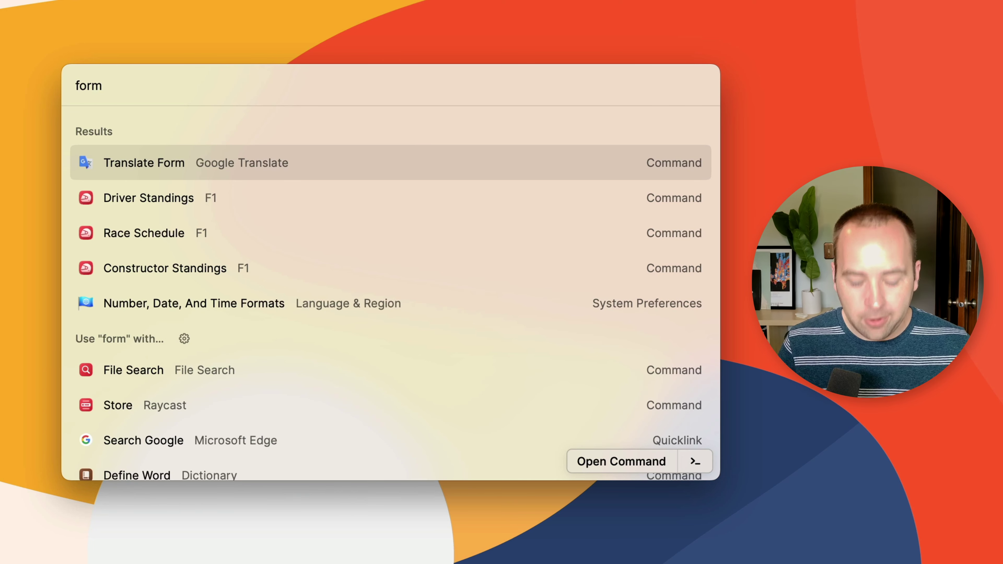
text(ual)
key(BackSpace)
key(BackSpace)
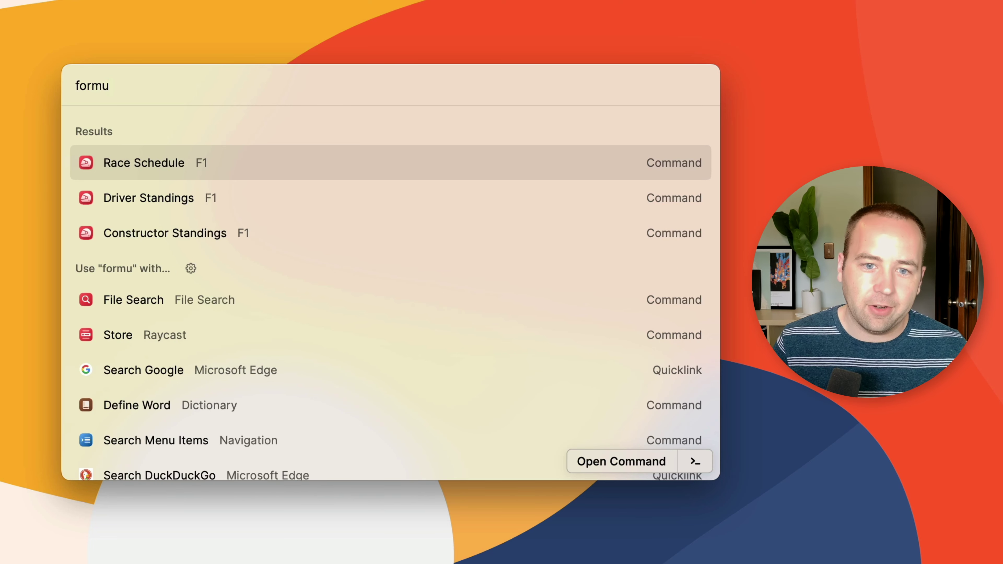
key(Down)
key(Return)
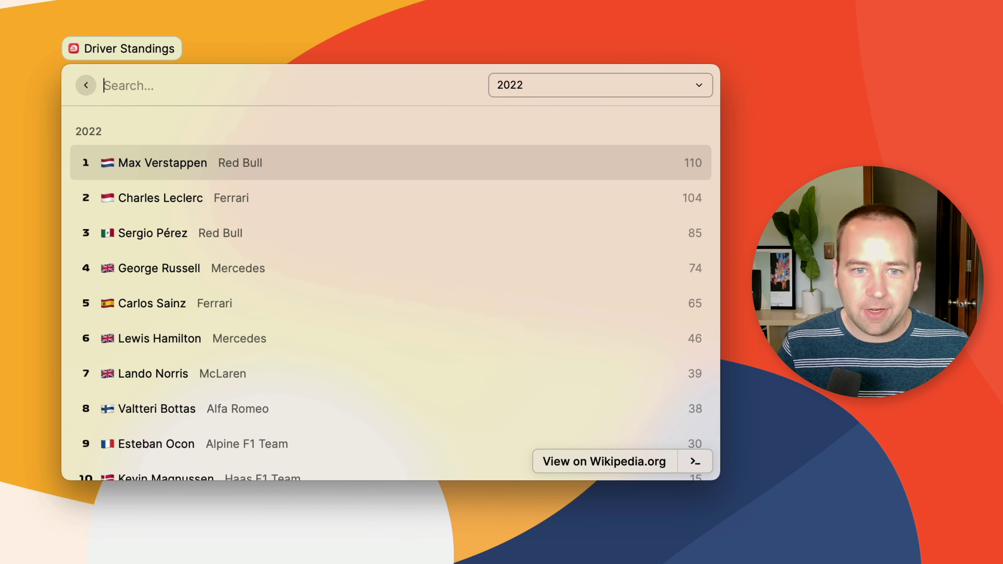
click(550, 81)
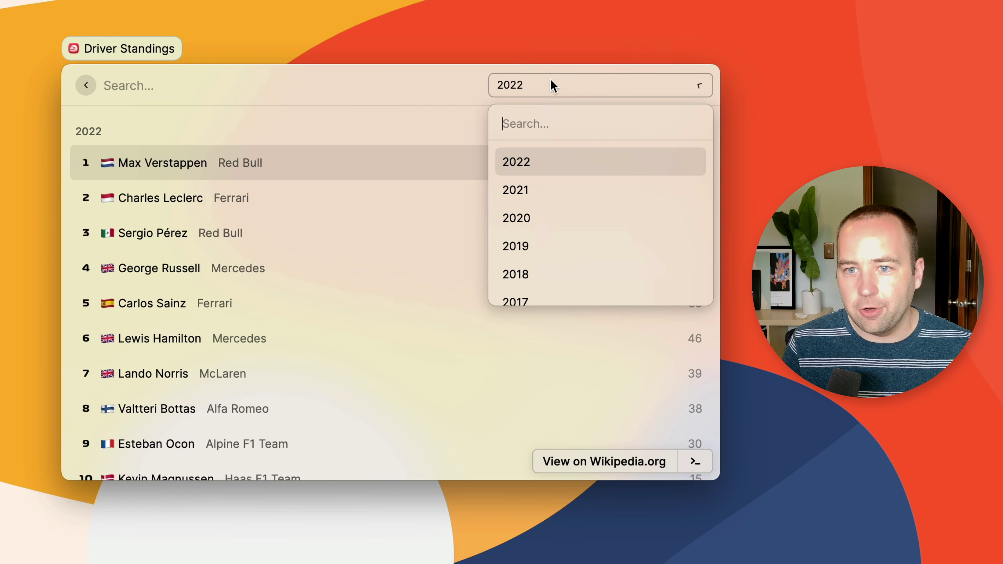
scroll(553, 264, down, 20)
scroll(551, 279, up, 20)
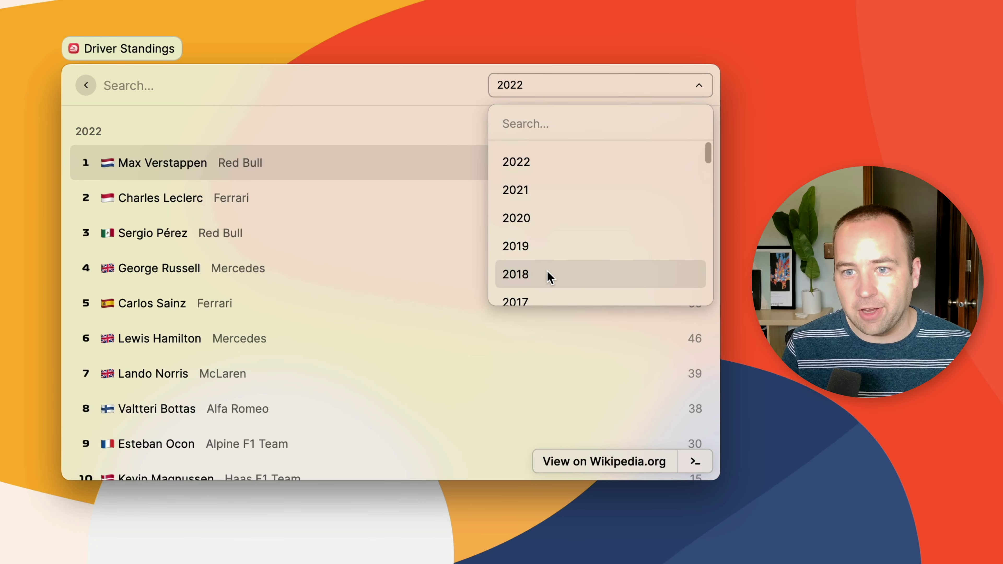
scroll(550, 277, down, 4)
click(555, 185)
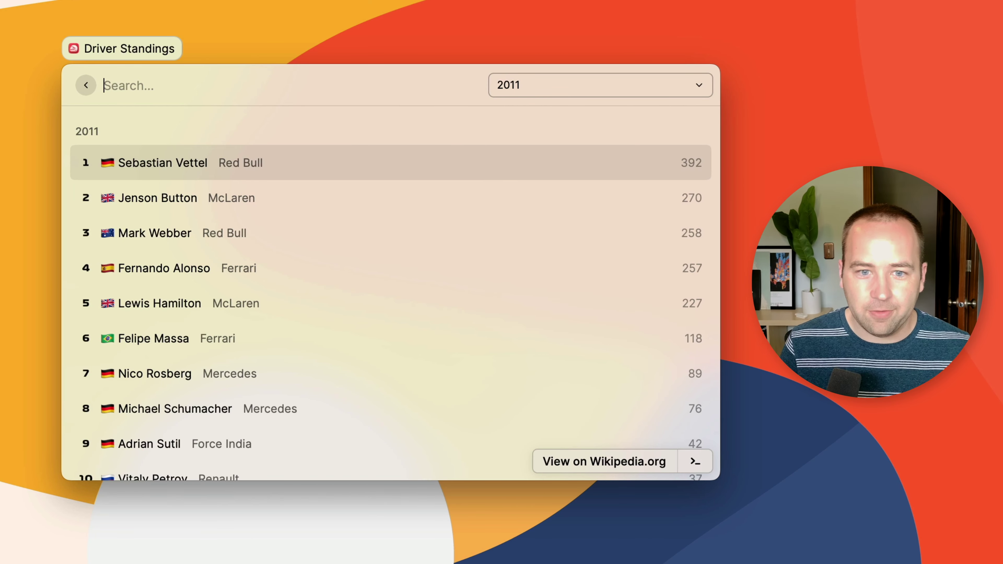
key(Escape)
View the 2022 constructor standings, then the 2022 race schedule
key(Down)
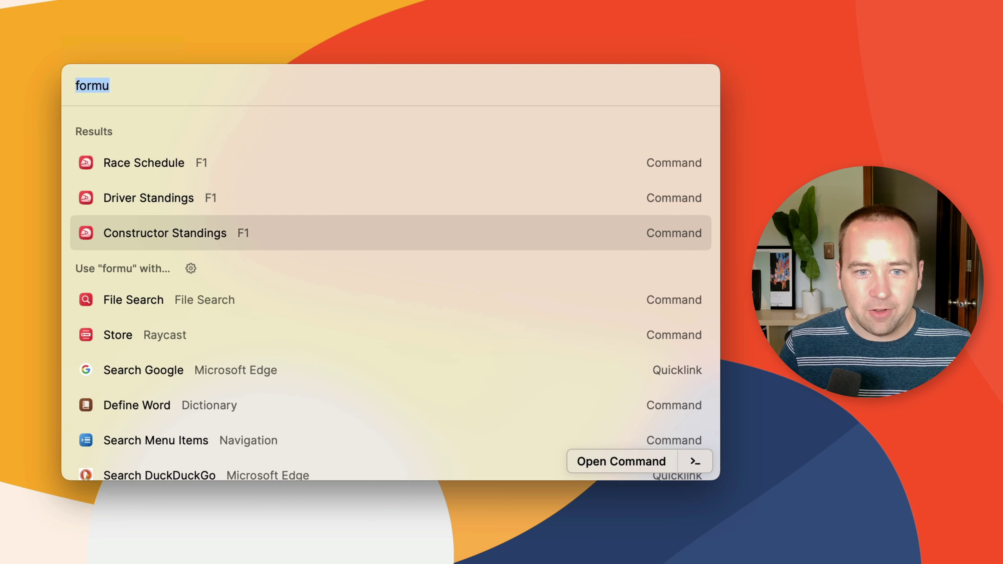
key(Return)
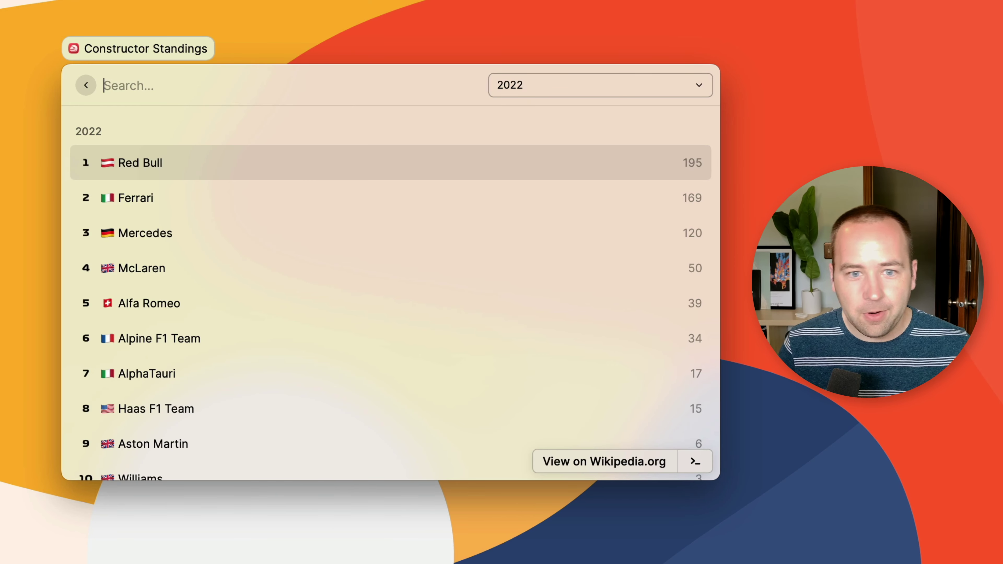
key(Escape)
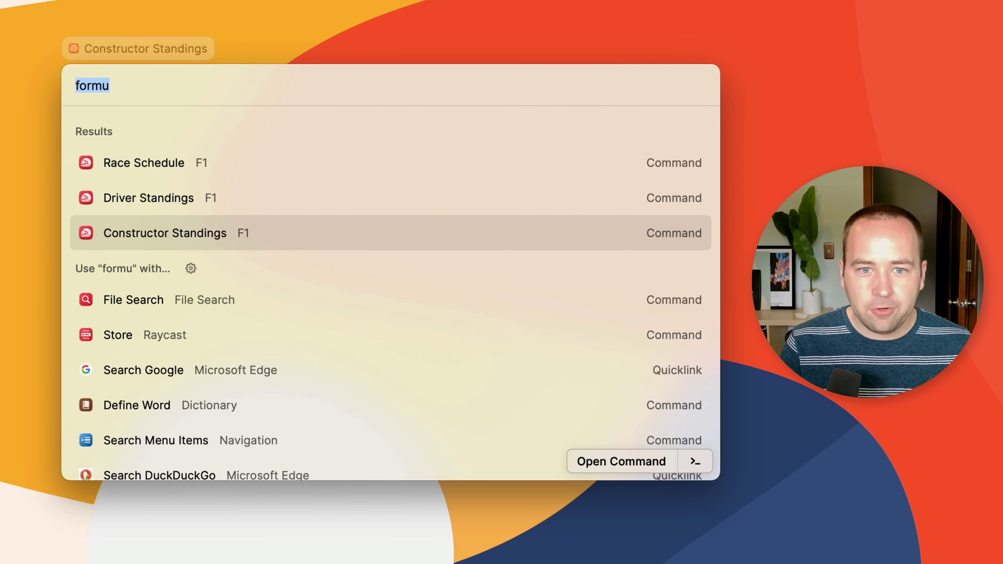
key(Up)
key(Up)
key(Return)
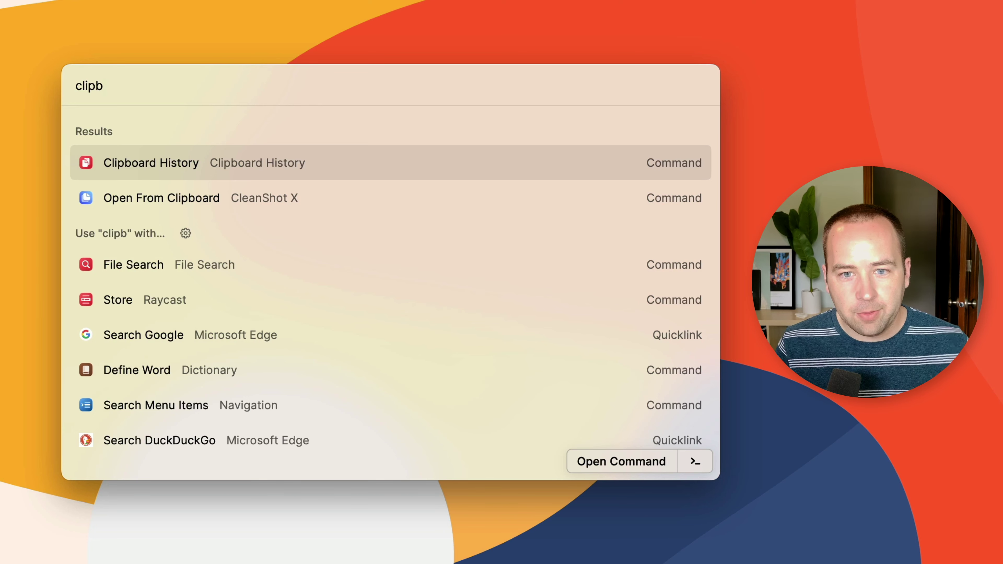
Open Clipboard History and preview entries like rgb(254, 230, 163), 064 Mack Centers and copied paragraphs
key(Return)
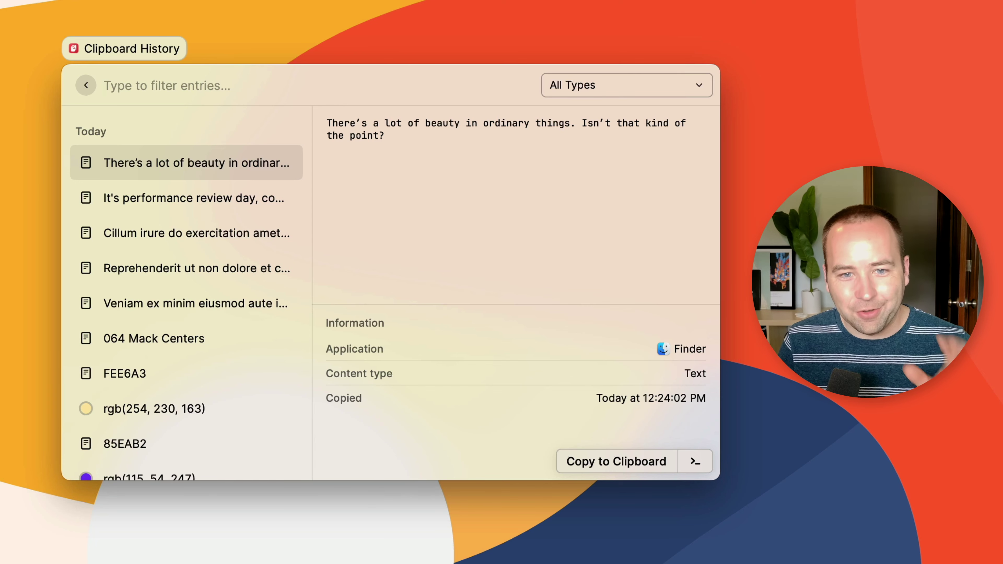
key(Down)
key(Down)
key(Down)
key(Down)
key(Down)
key(Down)
key(Down)
key(Down)
key(Up)
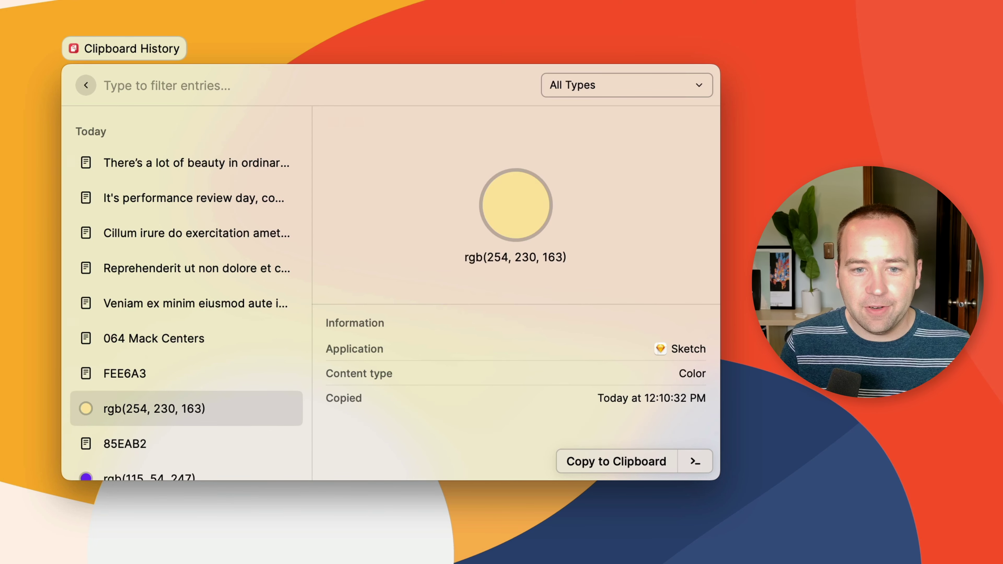
key(Up)
key(Up)
key(Up)
key(Up)
key(Up)
key(Up)
key(Up)
key(Down)
key(Down)
key(Down)
key(Down)
key(Down)
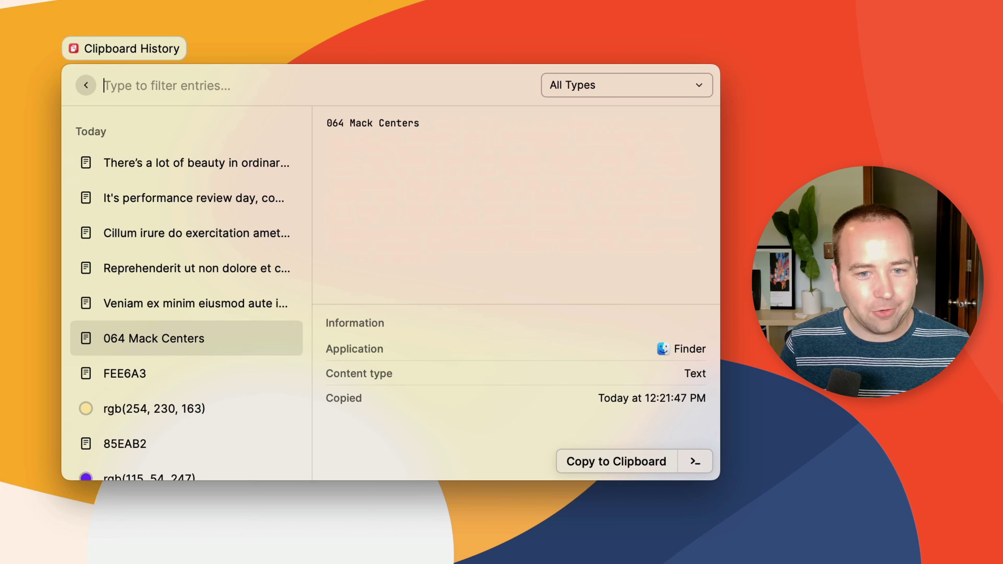
key(Down)
key(Down)
key(Down)
key(Up)
key(Up)
key(Up)
key(Up)
key(Up)
key(Up)
key(Up)
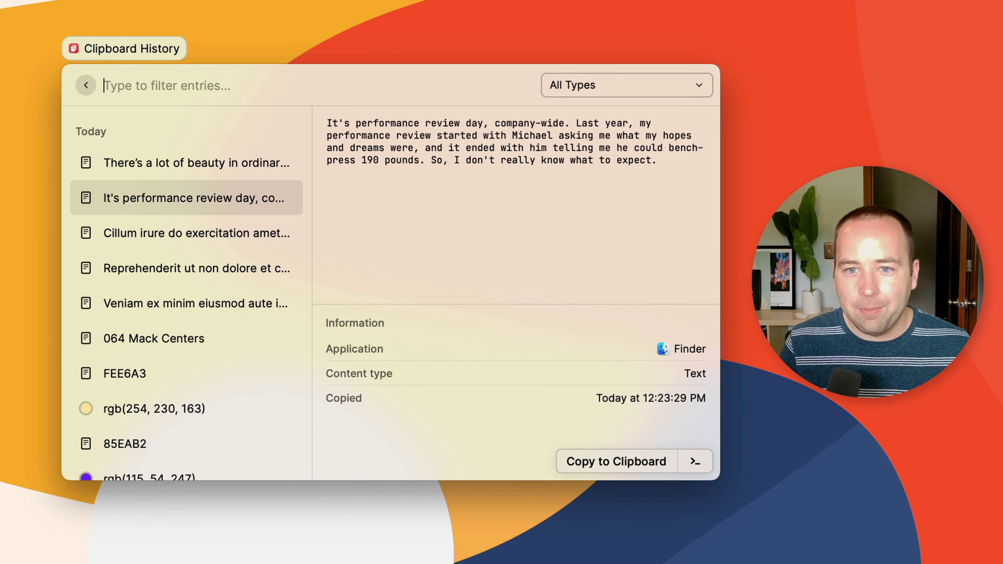
key(Up)
key(Down)
key(Down)
key(Down)
key(Down)
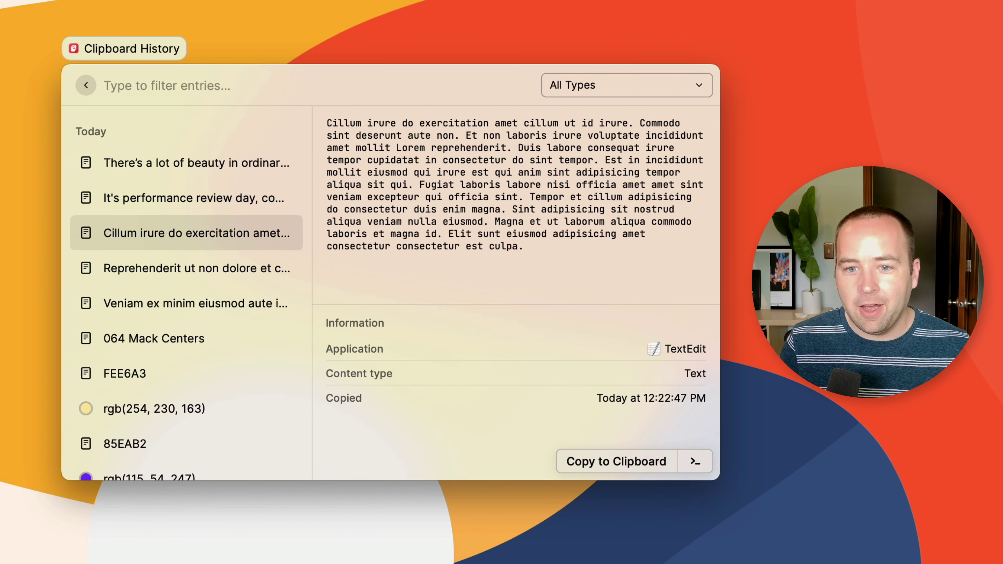
key(Up)
key(Up)
key(Up)
key(Up)
key(Down)
key(Down)
key(Down)
key(Down)
key(Down)
key(Down)
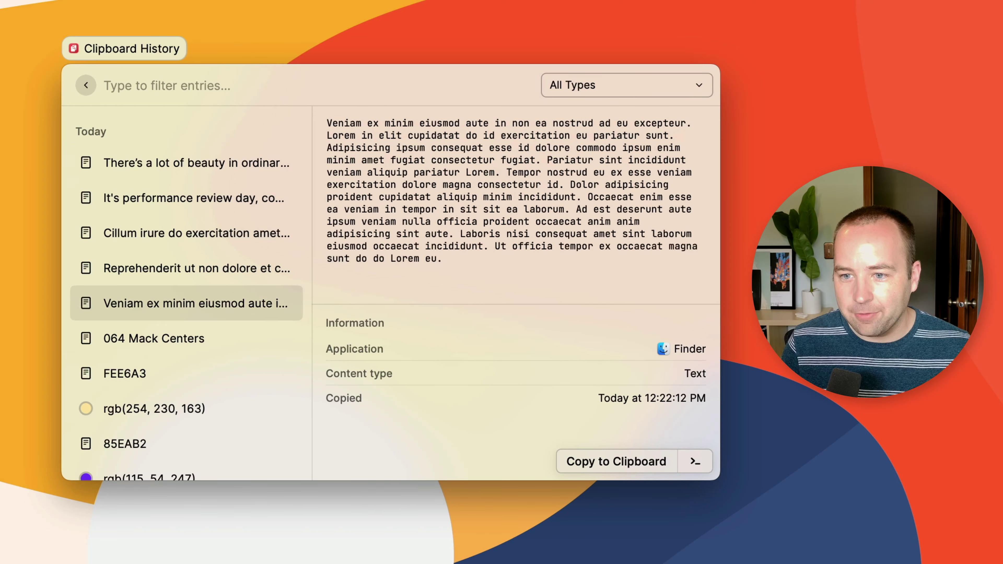
key(Up)
key(Up)
key(Up)
key(Up)
key(Up)
key(Up)
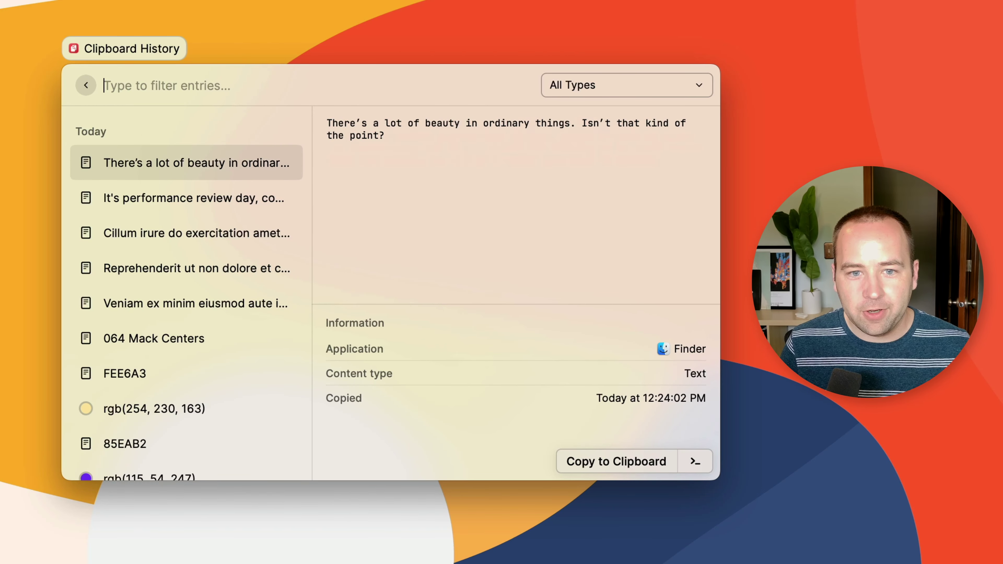
Show and scroll through the actions available for the selected entry, then close them
click(692, 460)
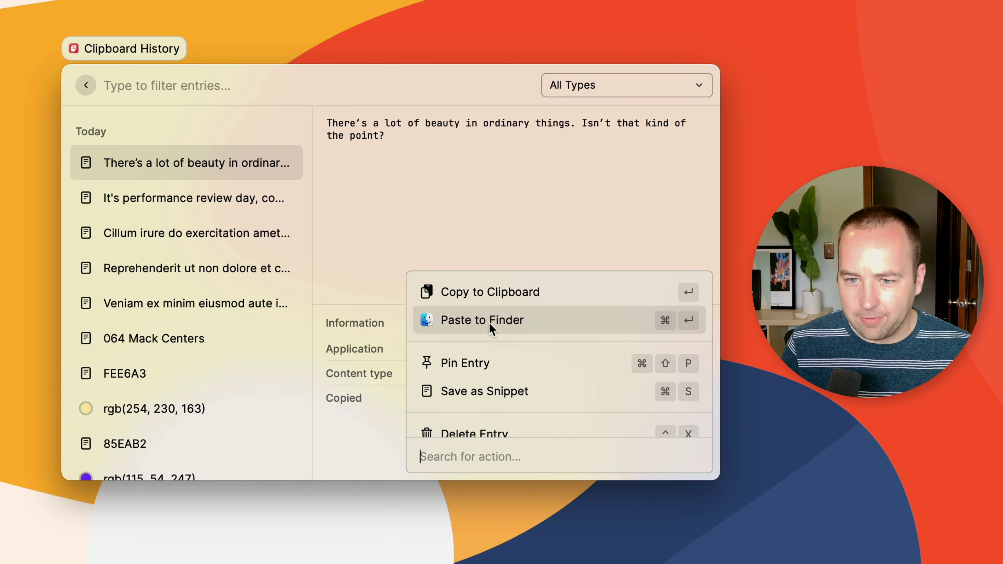
scroll(512, 371, down, 1)
scroll(524, 356, down, 3)
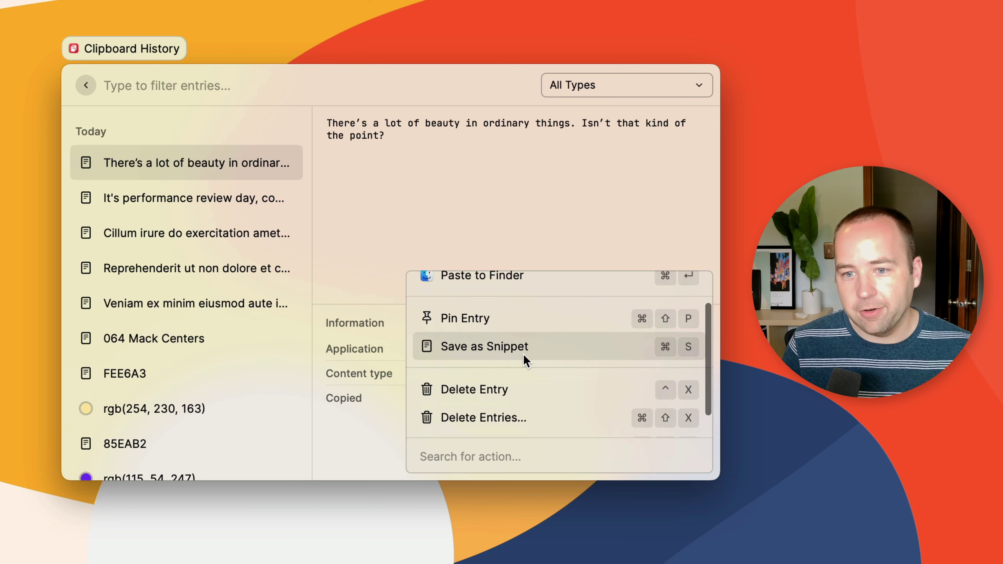
scroll(524, 356, up, 3)
scroll(523, 355, down, 2)
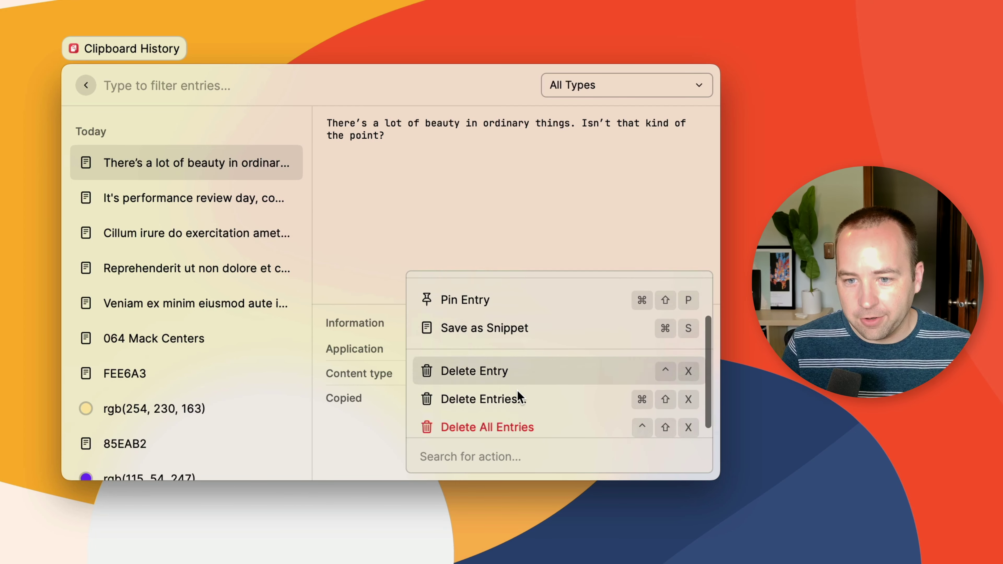
click(508, 220)
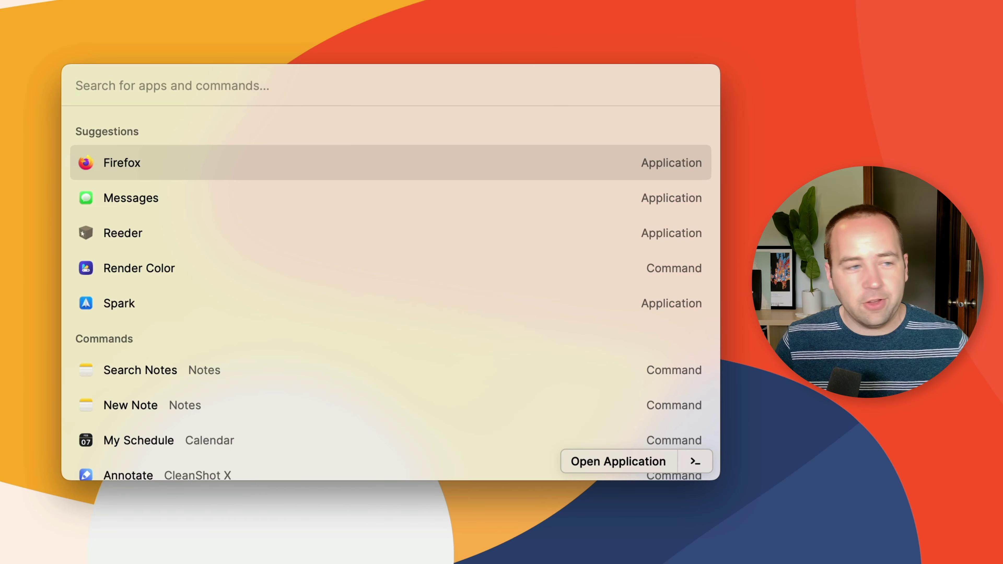
Open Render Color via 'rende', browse favourites #85EAB2, #FEE6A3 and #DF57E0, then switch to TextEdit
text(rende)
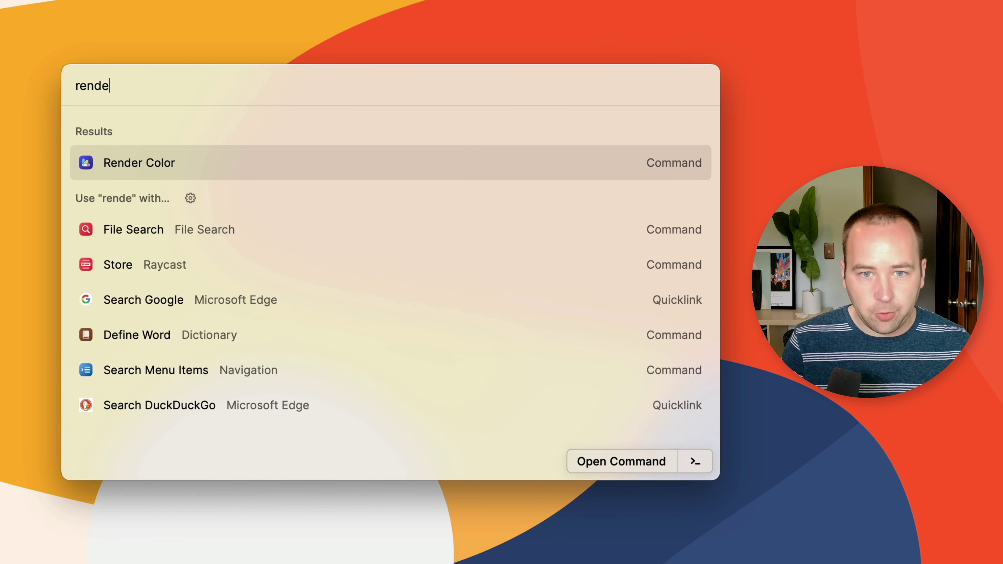
key(Return)
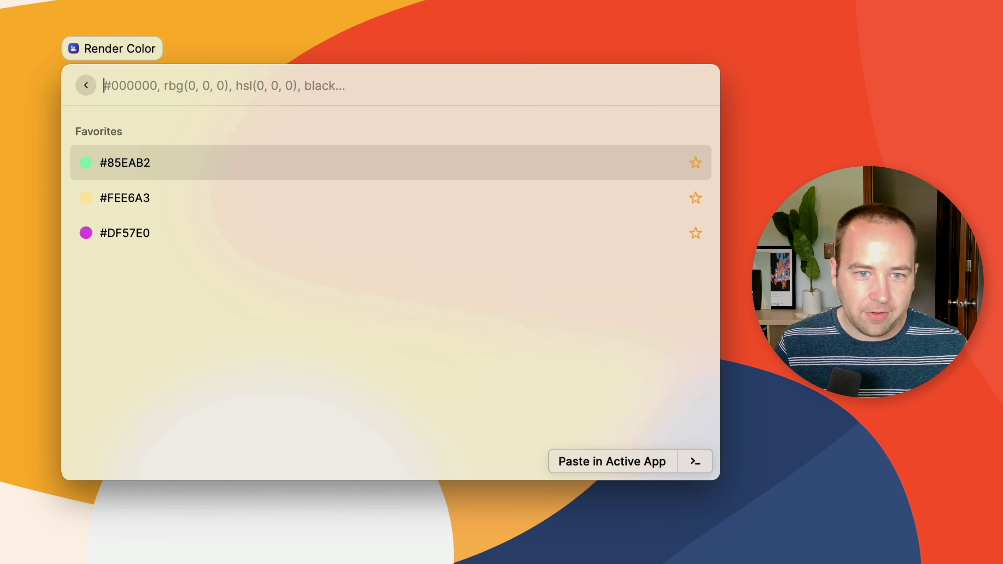
key(Down)
key(Down)
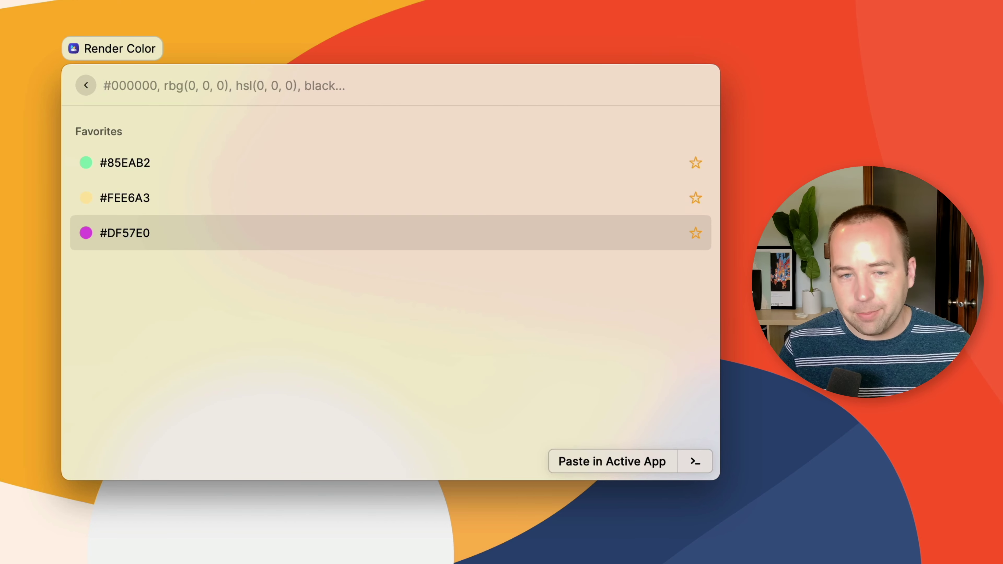
key(Down)
key(Down)
key(Down)
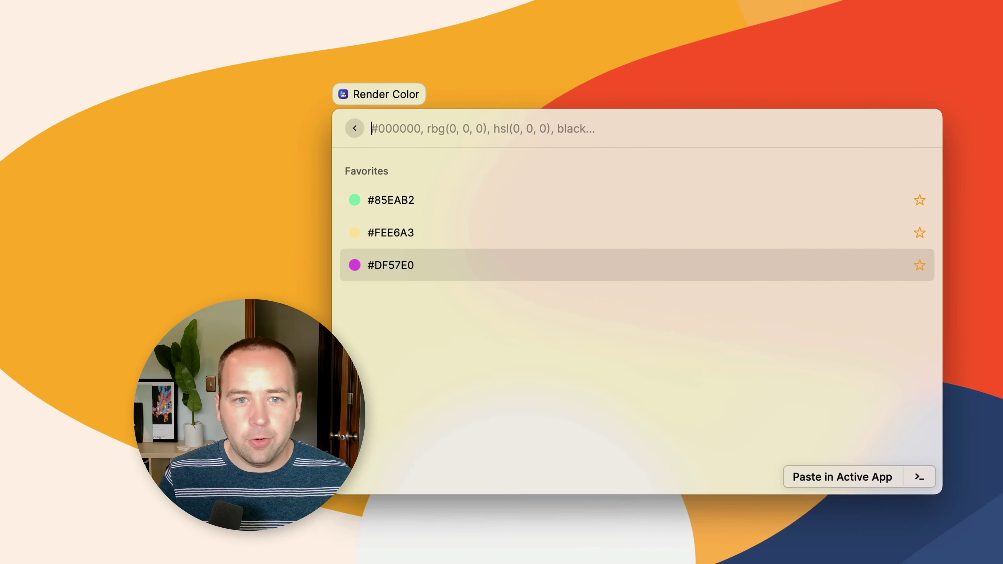
key(super+Tab)
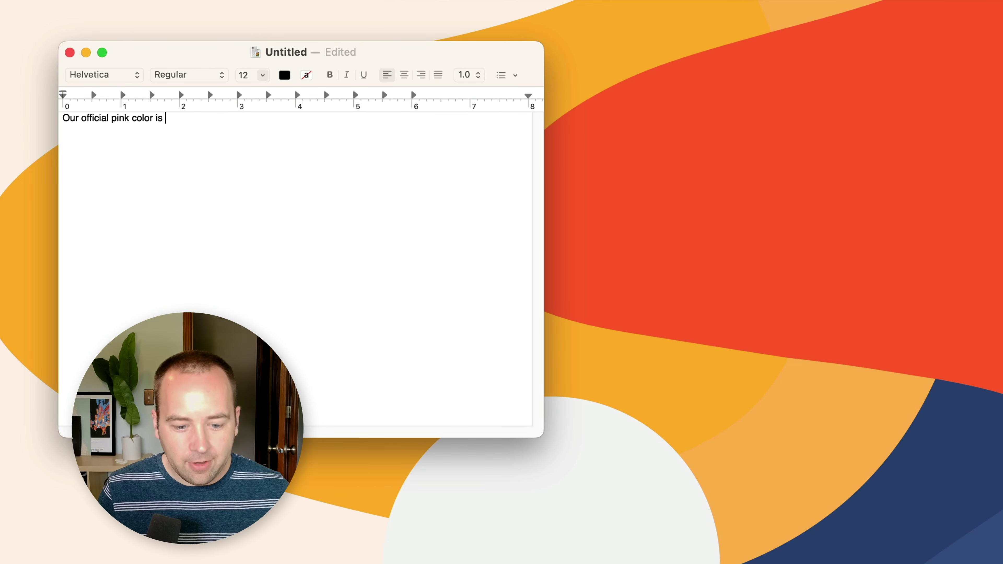
Copy the favourite pink #DF57E0 and paste it into the sentence
key(alt+space)
key(alt+Up)
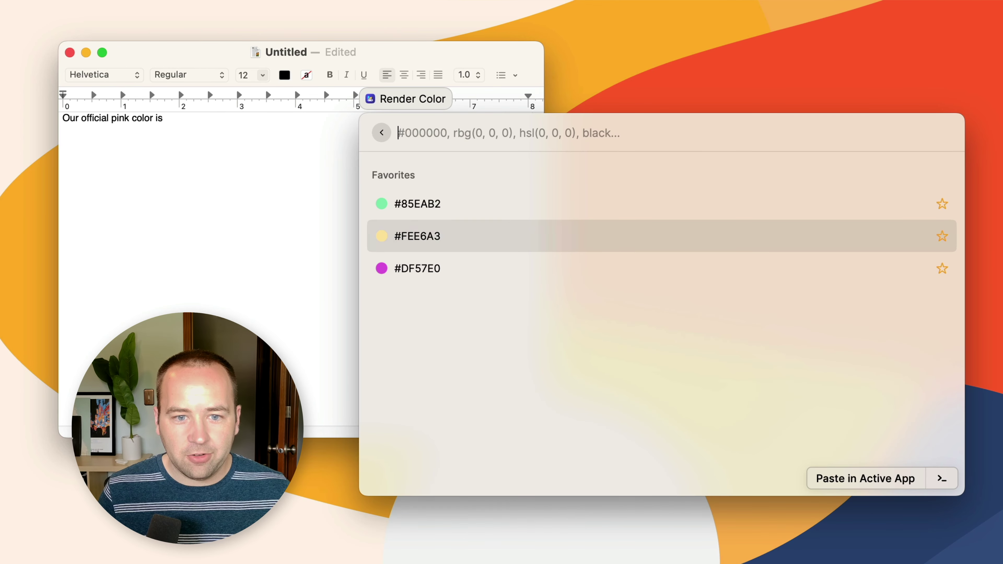
key(alt+Down)
key(super+Return)
text(#DF57E0)
Type 'and our green is', paste #85EAB2, then enter #ffffff in Render Color
text(a)
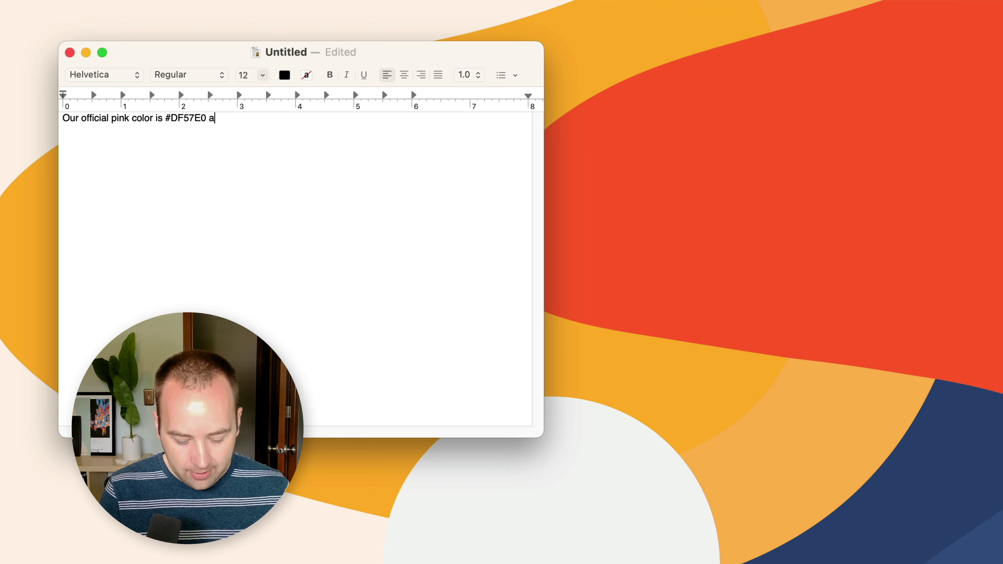
text(nd our green is)
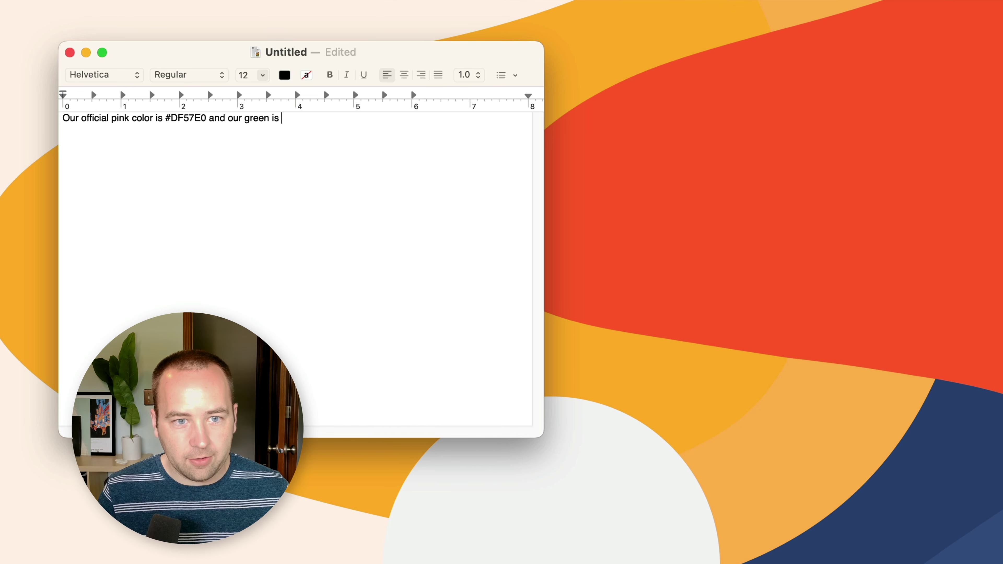
key(alt+shift+super+space)
key(alt+Up)
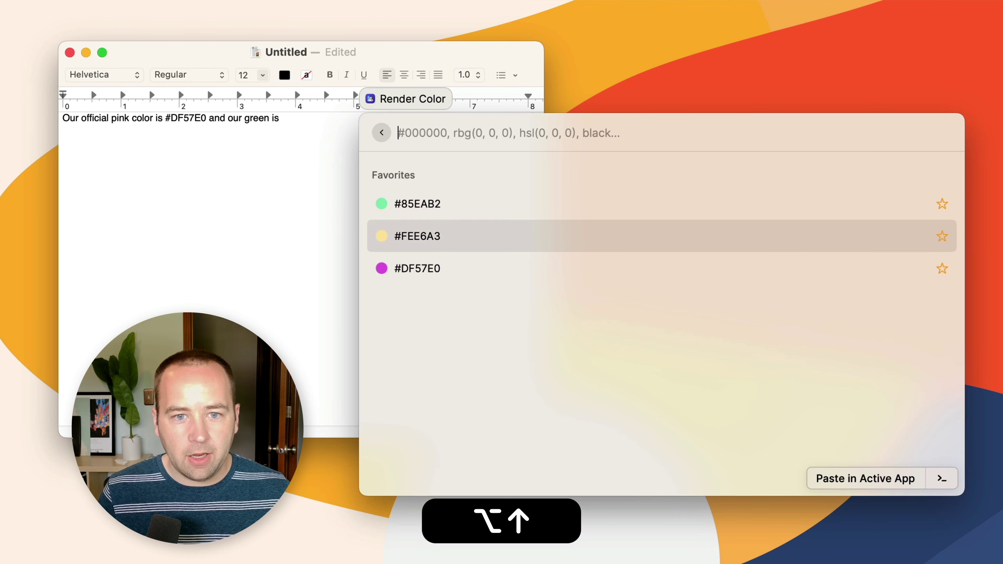
key(alt+Up)
key(super+Return)
text(#85EAB2)
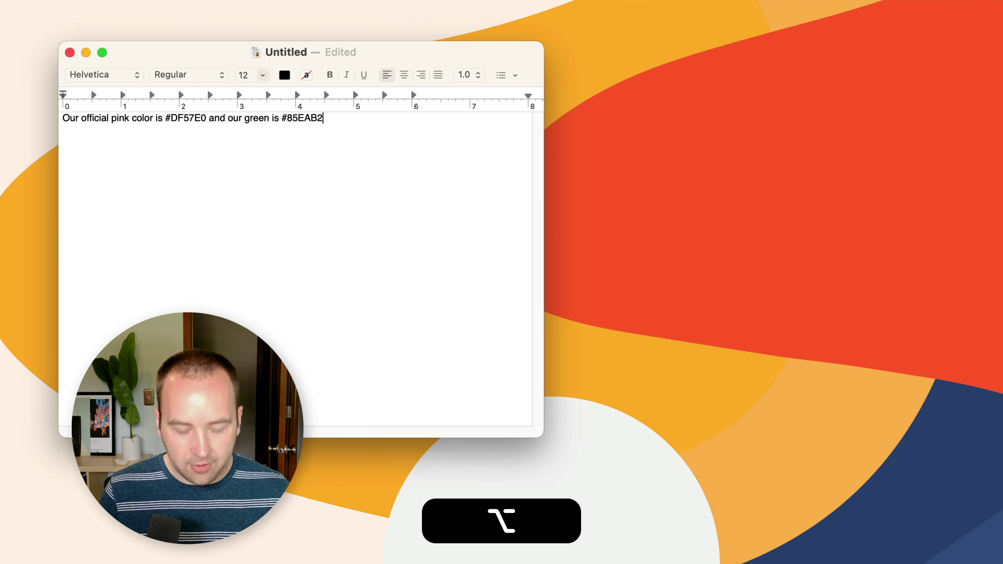
key(alt+space)
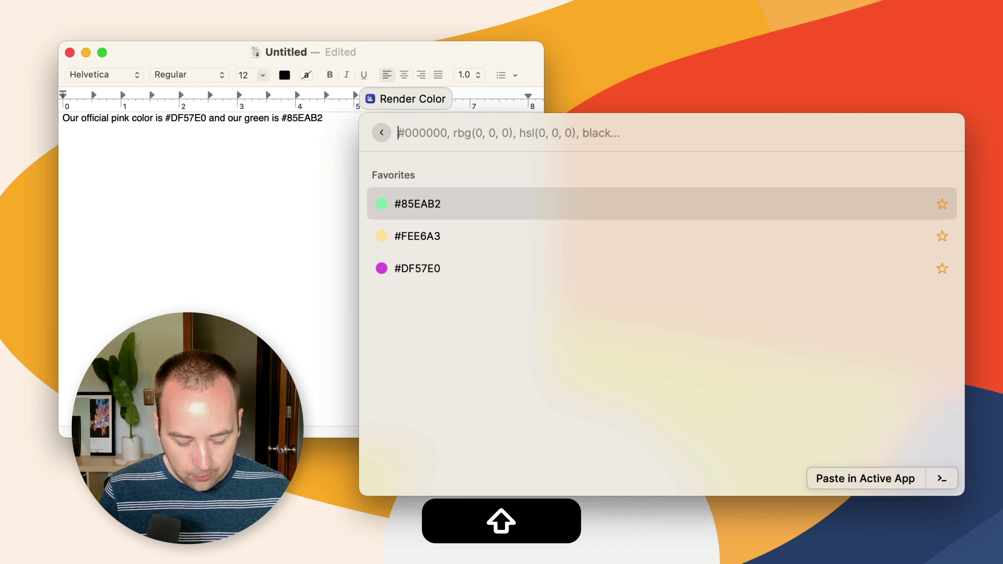
text(#ffffff)
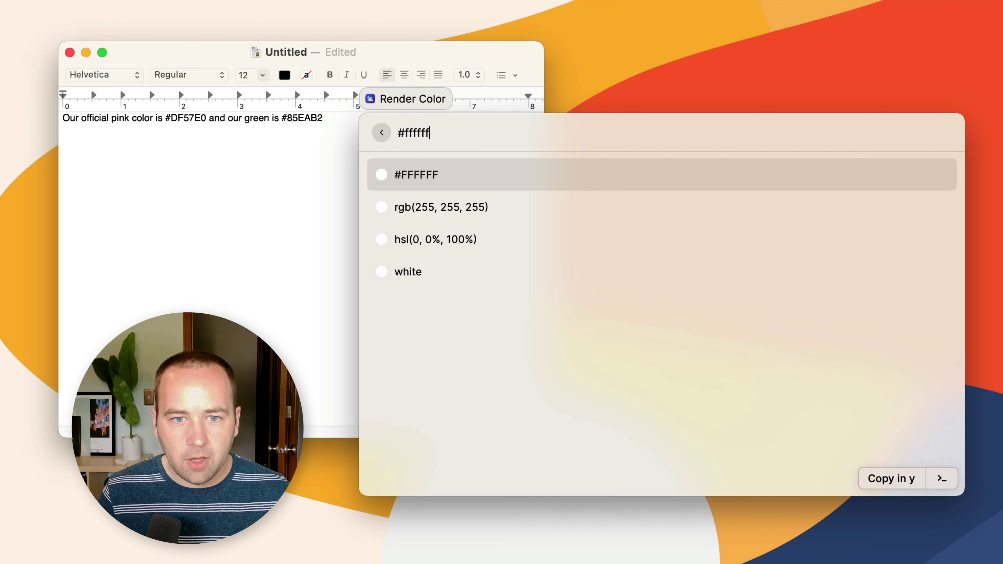
Browse white's colour formats and settle on rgb(255, 255, 255)
key(Down)
key(Down)
key(Down)
key(Up)
key(Up)
key(Up)
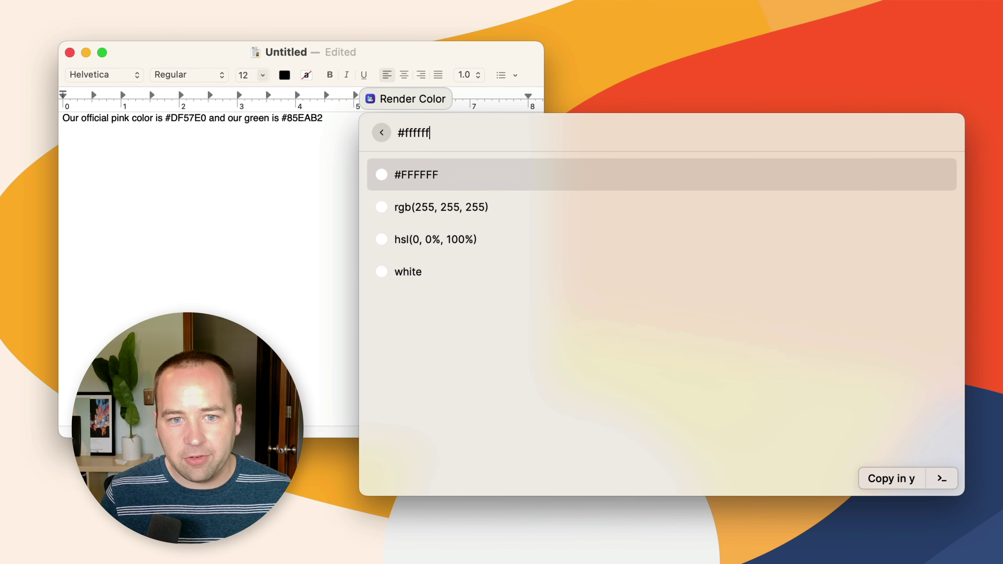
key(Down)
key(Down)
key(Down)
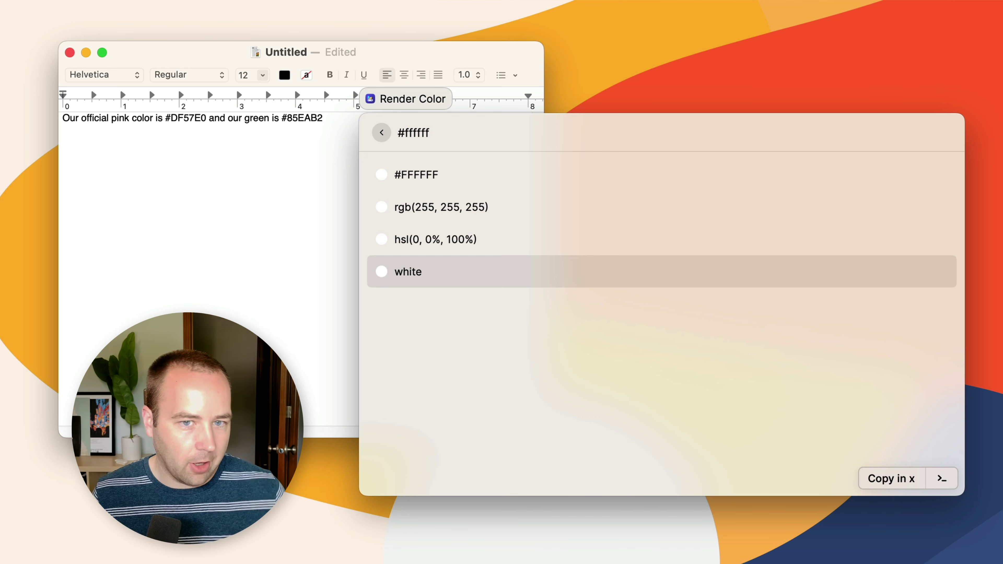
key(Up)
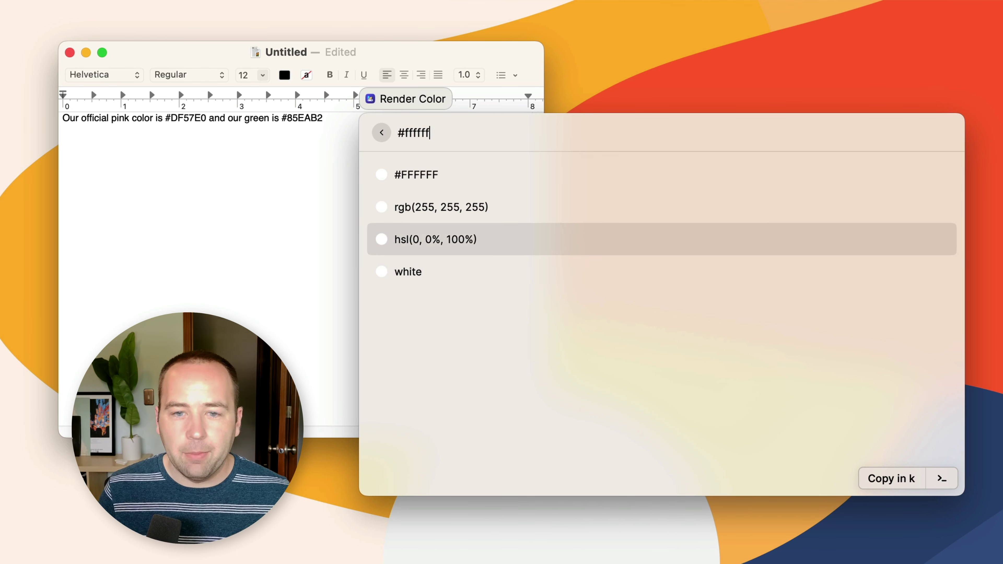
key(Up)
key(Up)
key(Down)
key(Down)
key(Up)
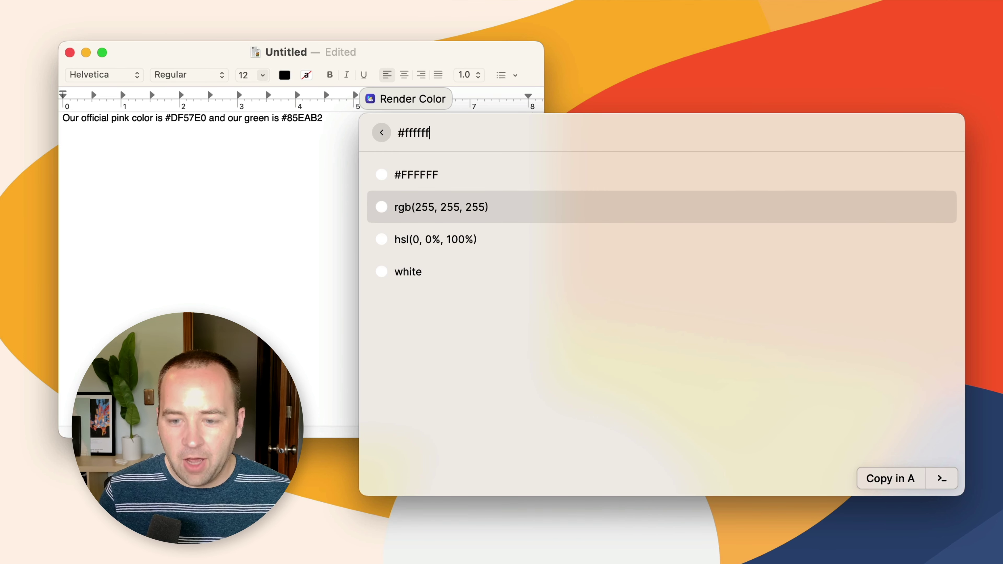
Add rgb(255, 255, 255) to favourites and paste it after #85EAB2, turning on bold
key(cmd+k)
key(Down)
key(Down)
key(Down)
key(Down)
key(Down)
key(Down)
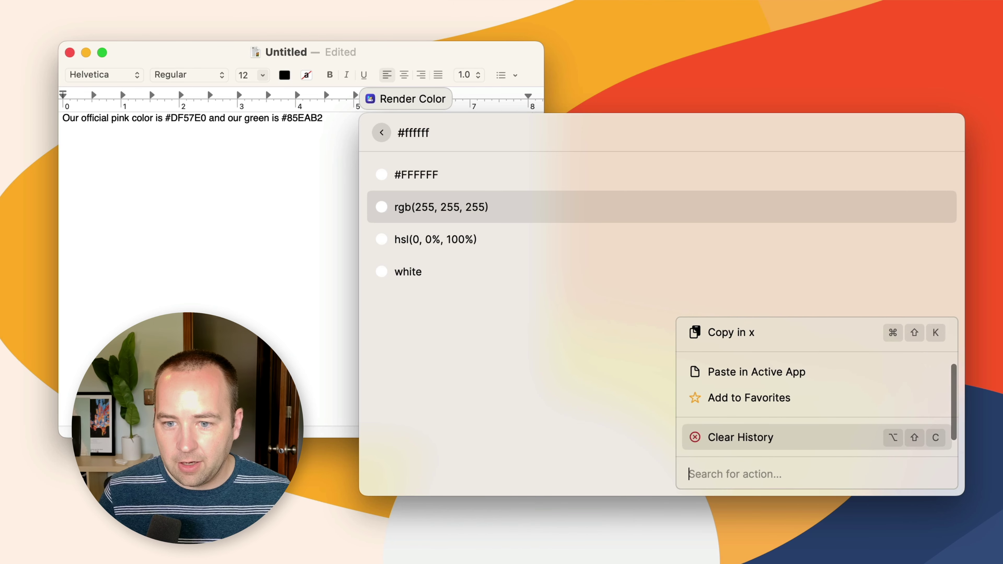
key(Up)
key(Return)
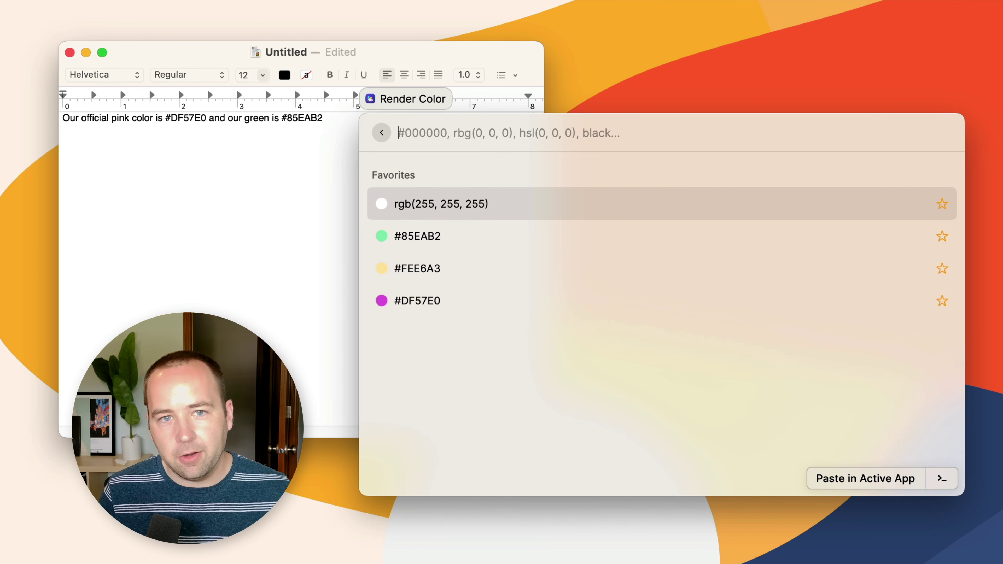
key(Escape)
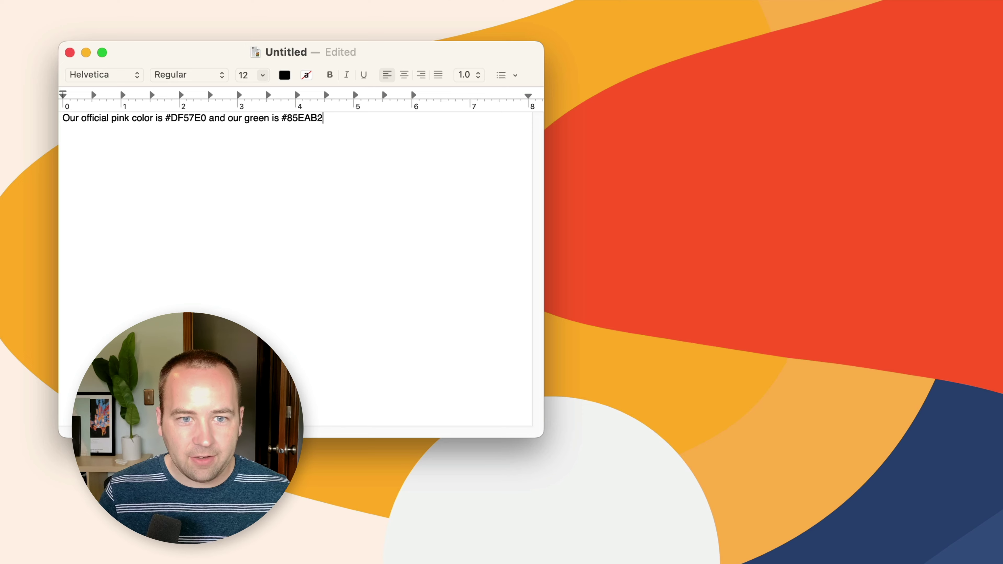
key(cmd+v)
key(cmd+b)
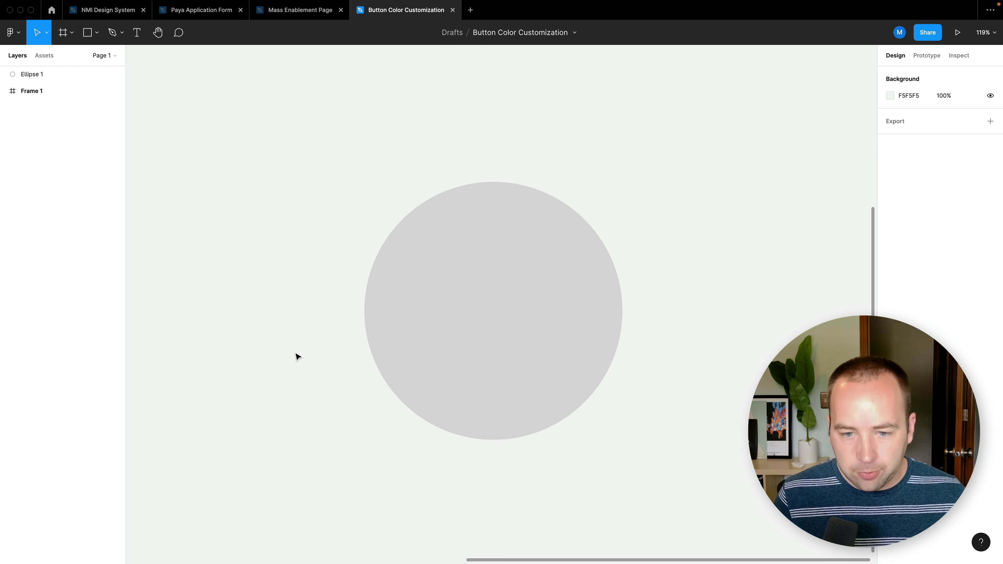
Search Unsplash images for 'profile' and open the portrait of the man in a purple crew-neck shirt
key(alt+space)
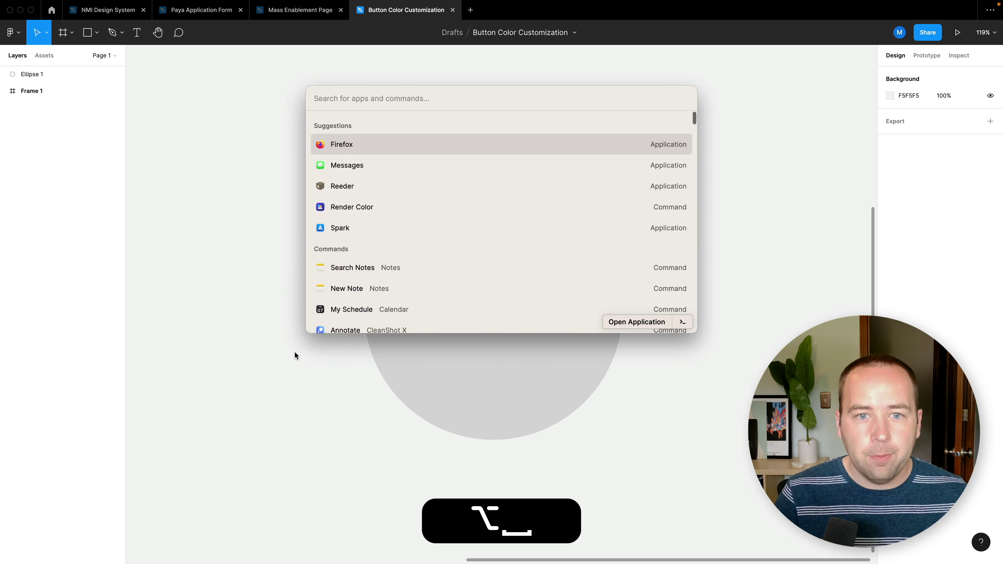
text(unspla)
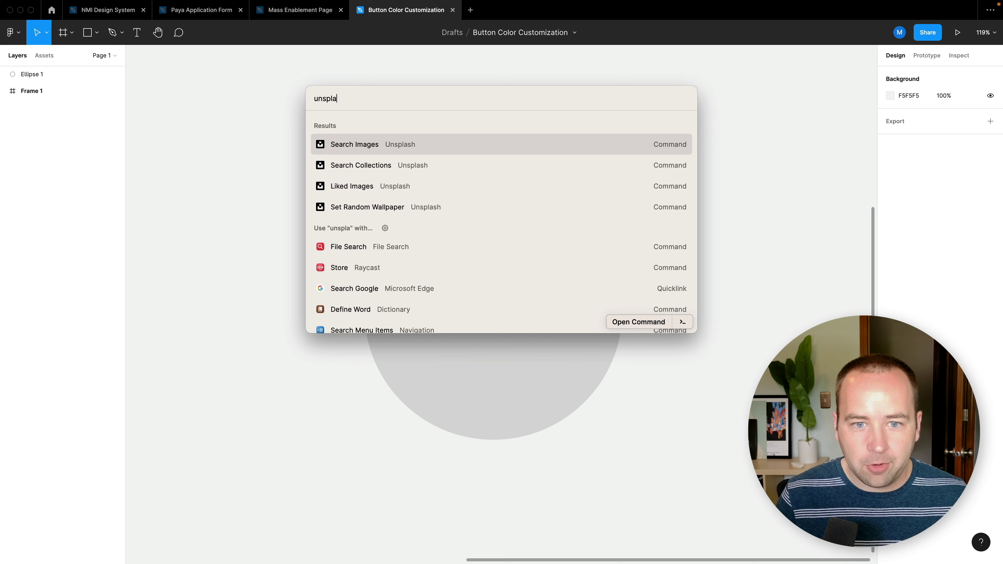
key(Return)
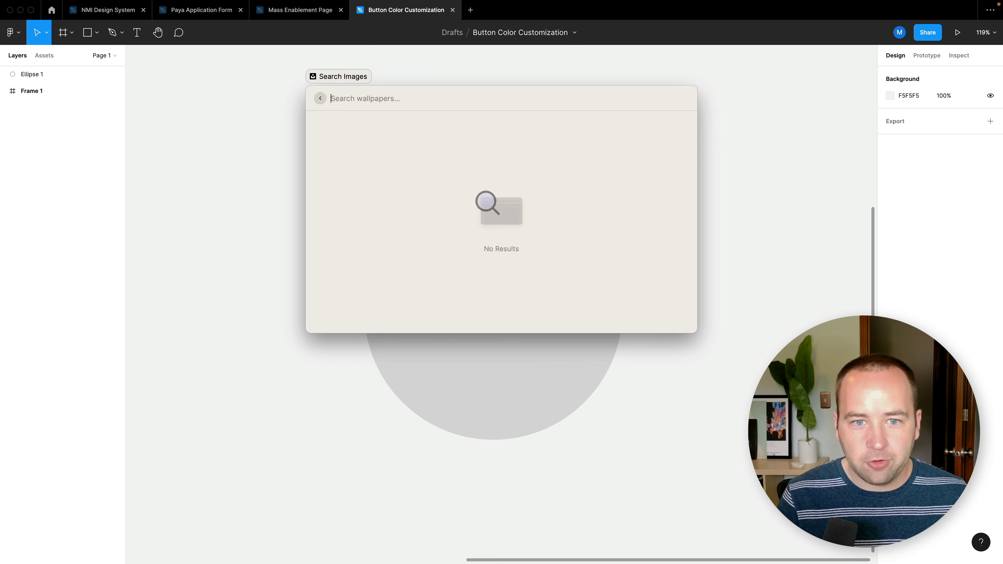
text(profile photo)
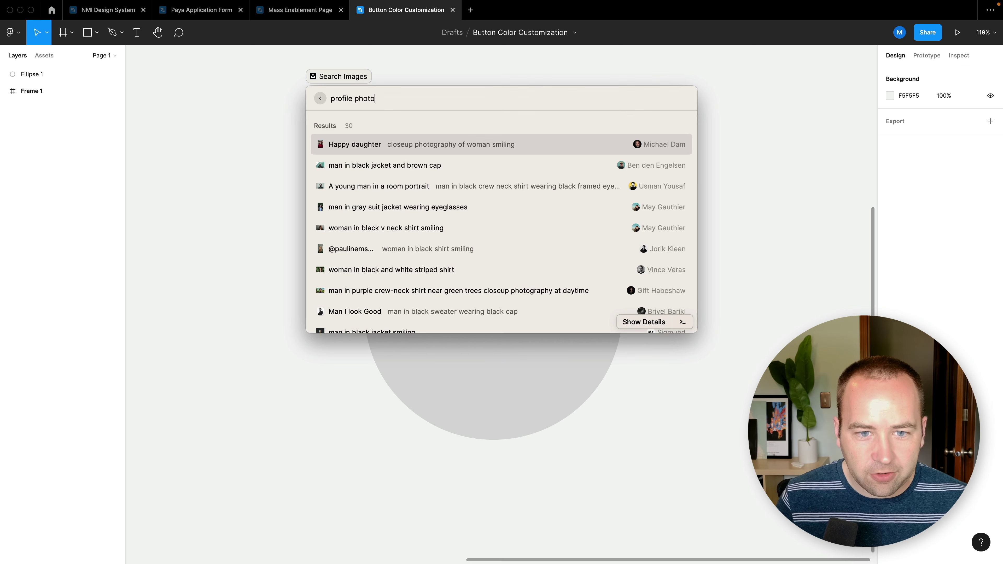
key(Down)
key(Down)
key(Down)
key(Down)
key(Down)
key(Down)
key(Down)
key(Down)
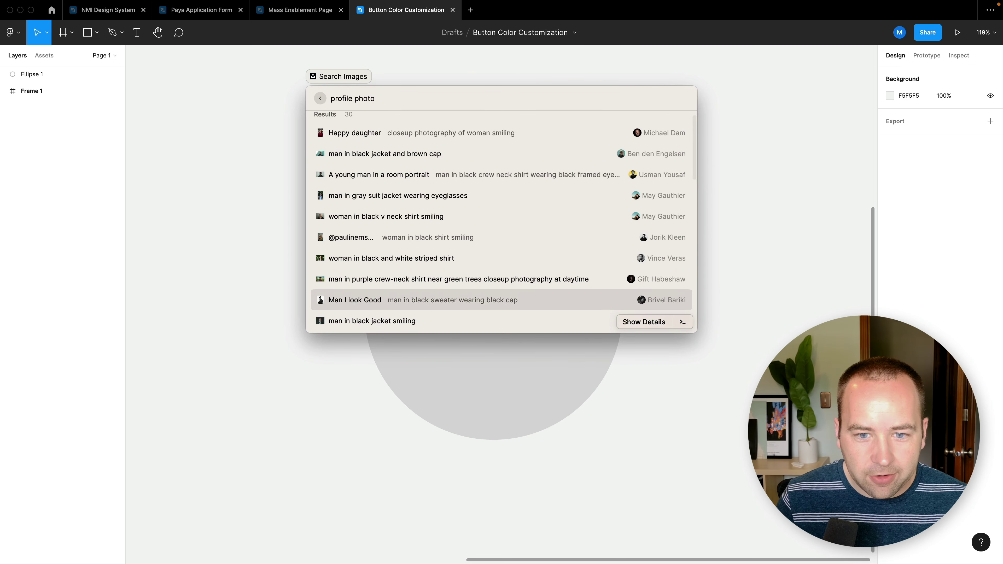
key(Up)
key(Up)
key(Up)
key(Up)
key(Up)
key(Up)
key(Up)
key(Up)
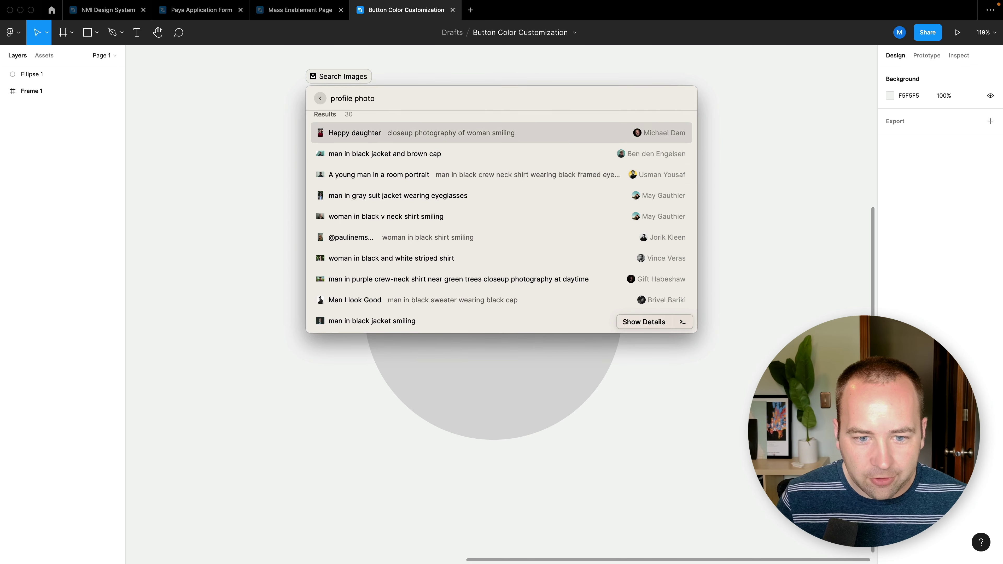
key(Down)
key(Down)
key(Down)
key(Down)
key(Down)
key(Down)
key(Down)
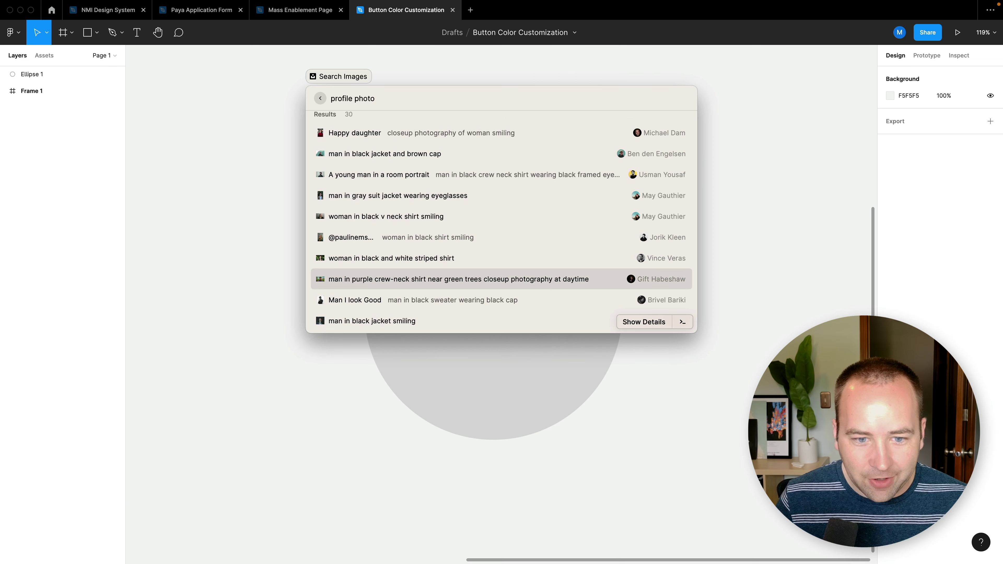
key(Return)
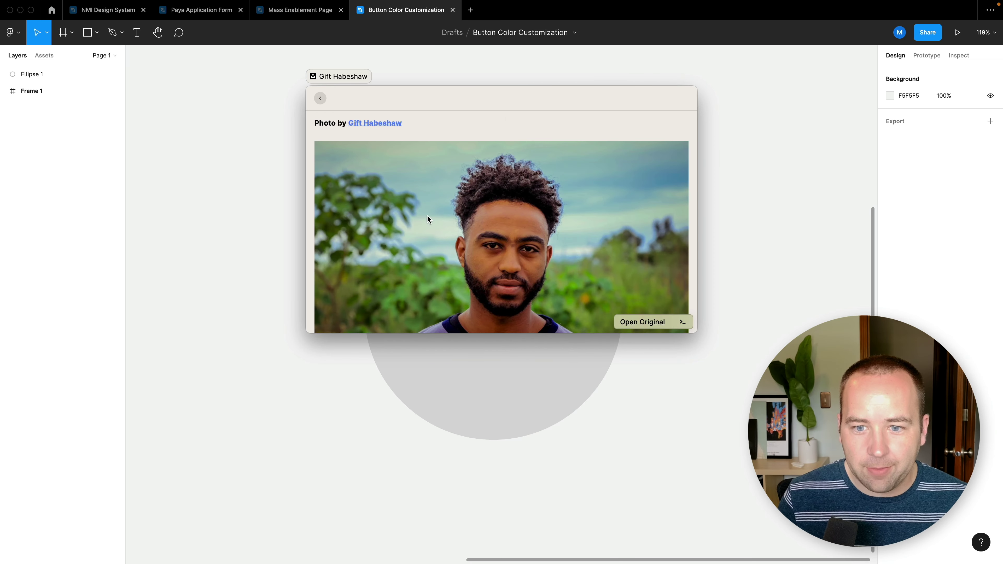
Copy the purple-shirt portrait to the clipboard and paste it into the grey Ellipse 1 circle in Figma
scroll(430, 217, down, 5)
scroll(387, 234, up, 5)
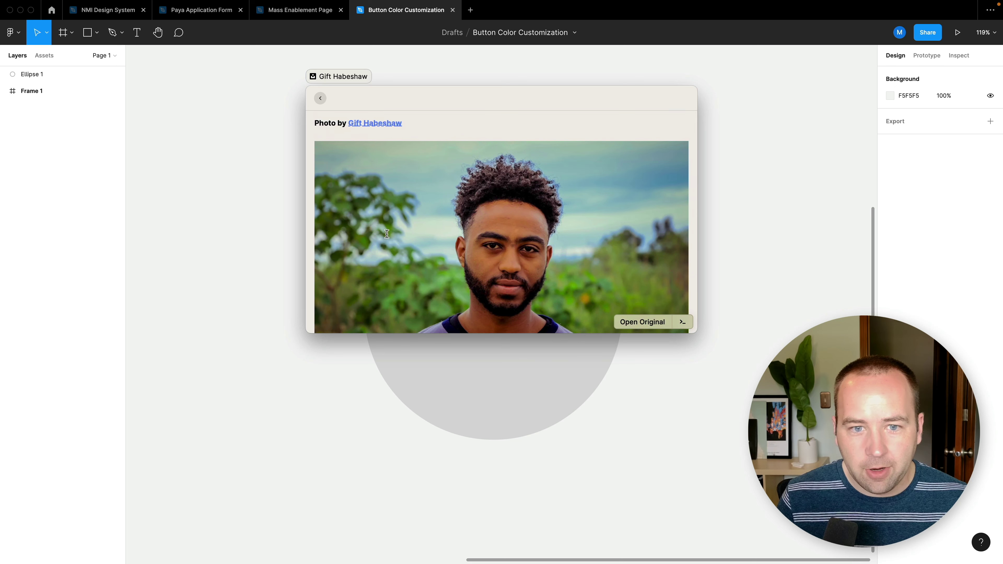
click(683, 323)
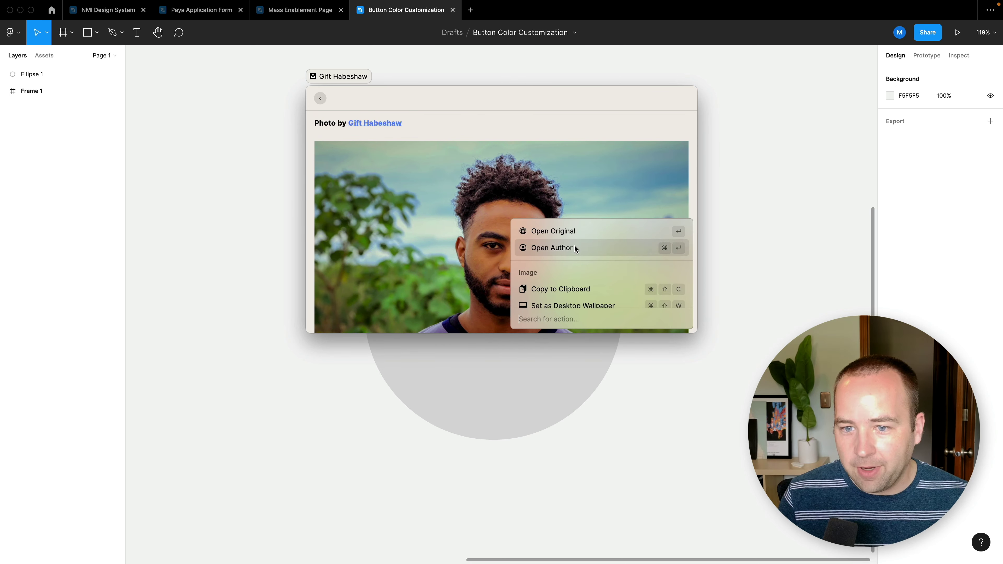
scroll(581, 288, down, 2)
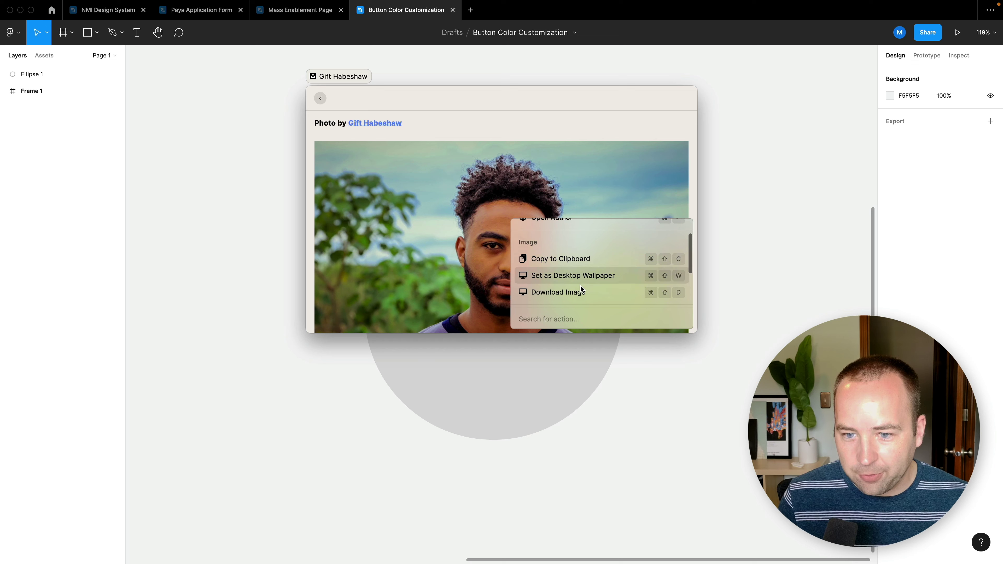
click(560, 253)
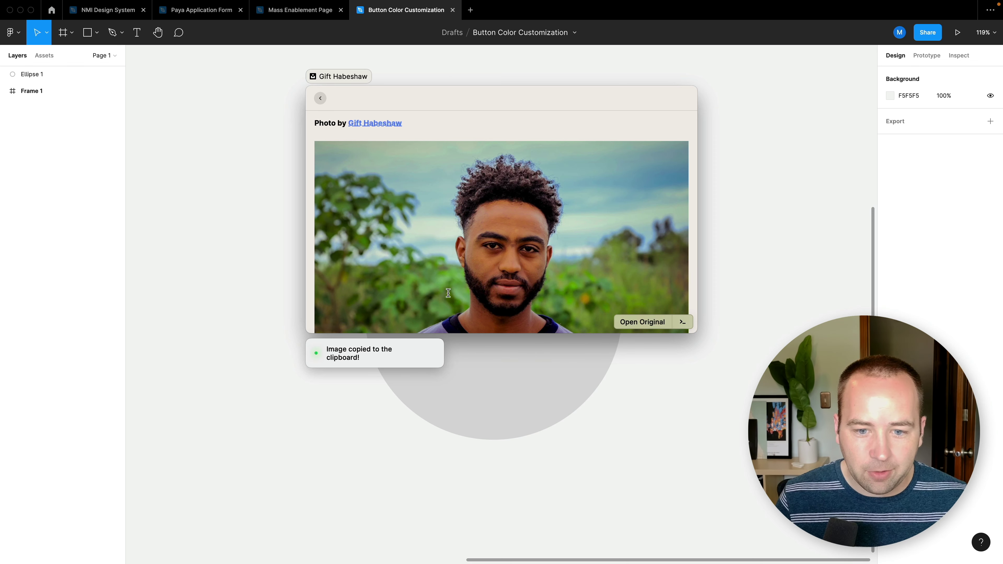
click(494, 364)
key(super+v)
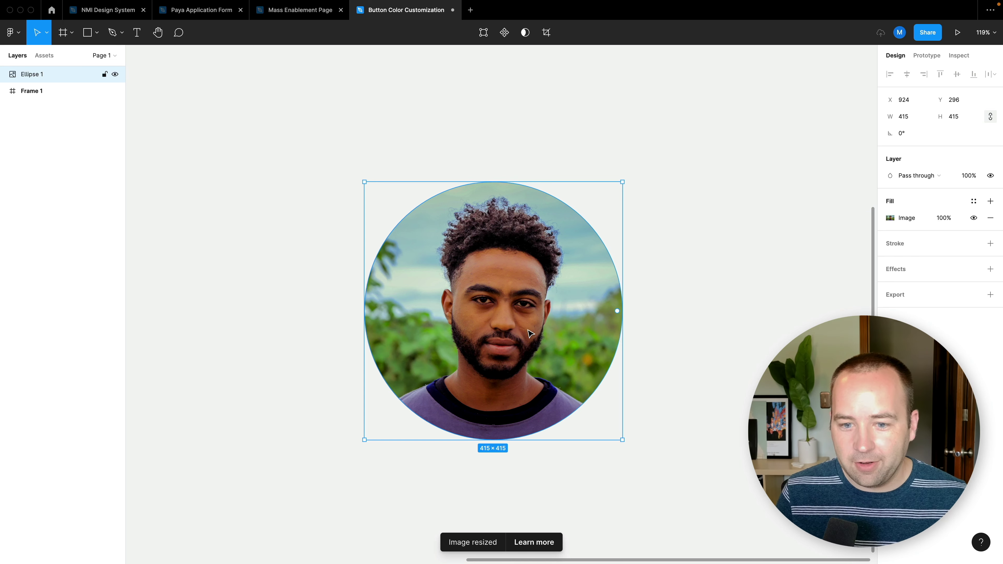
Move the photo circle up-left, resize it to 268×268, and duplicate it to the right as Ellipse 2
drag(530, 334, 427, 295)
drag(521, 402, 427, 309)
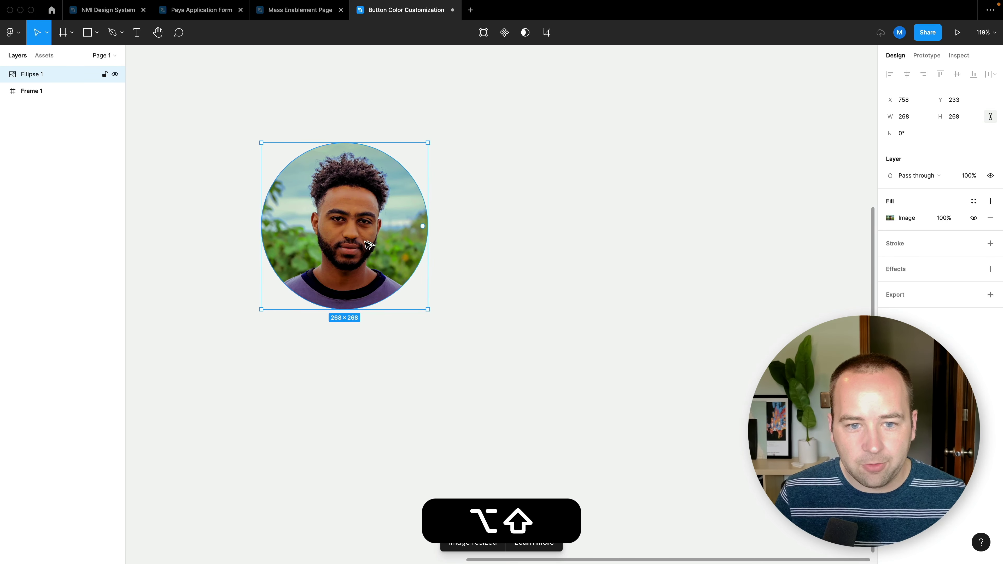
drag(369, 245, 568, 244)
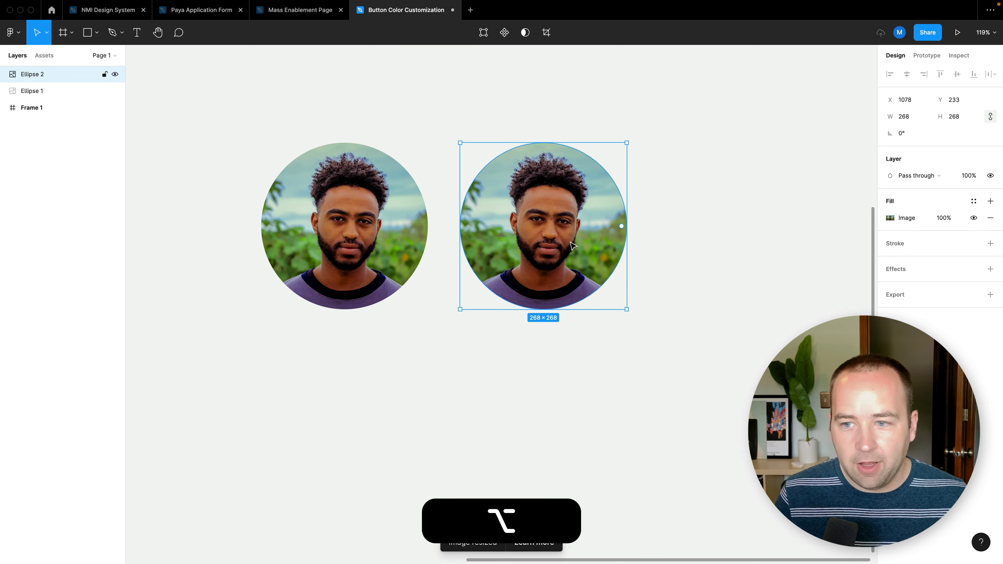
Copy the 'woman in black v neck shirt smiling' Unsplash photo and paste it into Ellipse 2
key(alt+space)
key(Escape)
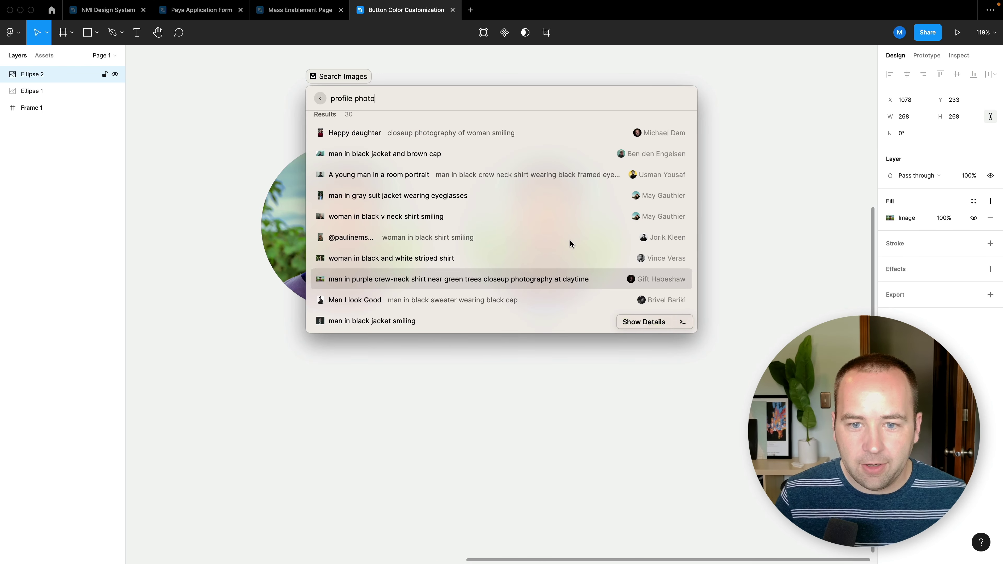
key(Up)
key(Up)
key(Up)
key(Return)
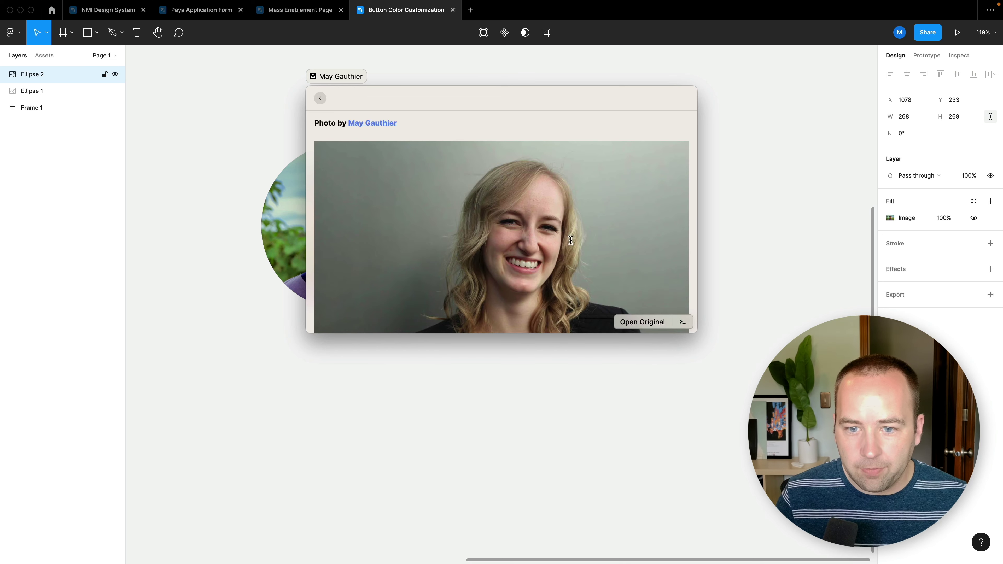
click(682, 321)
click(587, 283)
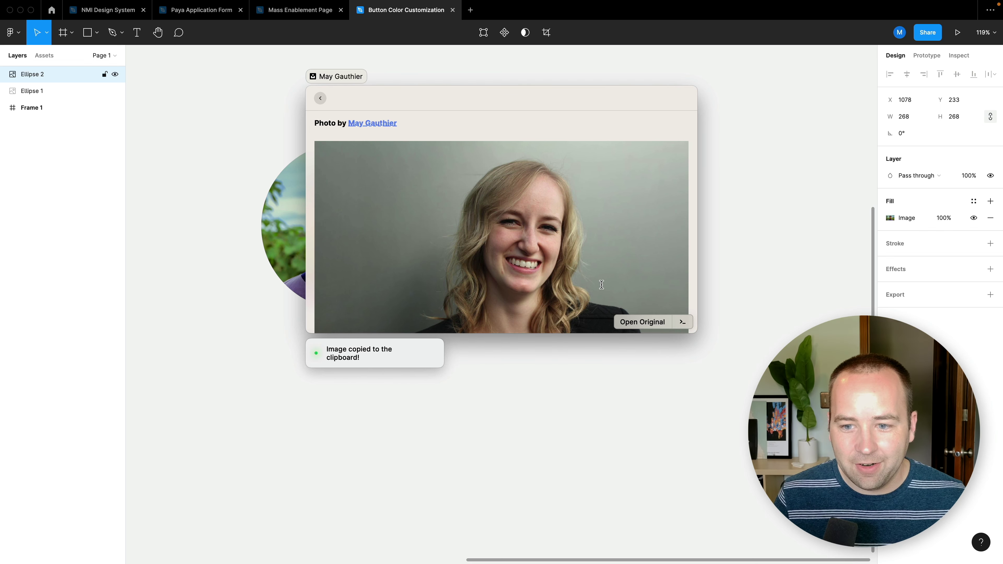
key(Escape)
key(Escape)
key(Escape)
key(Escape)
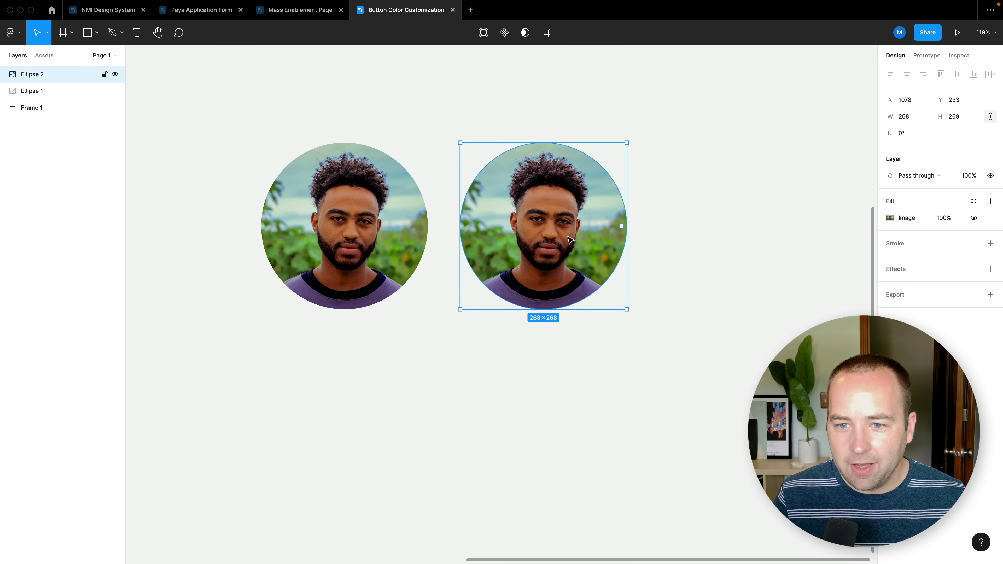
key(super+v)
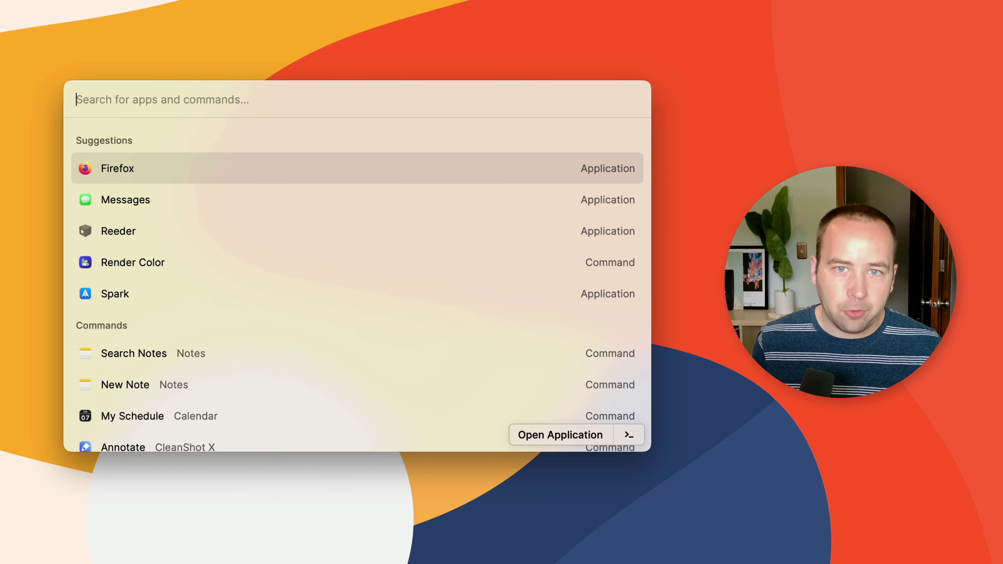
Search 'standup' and run the Create Standup Notes shortcut rather than the same-named application
text(standup)
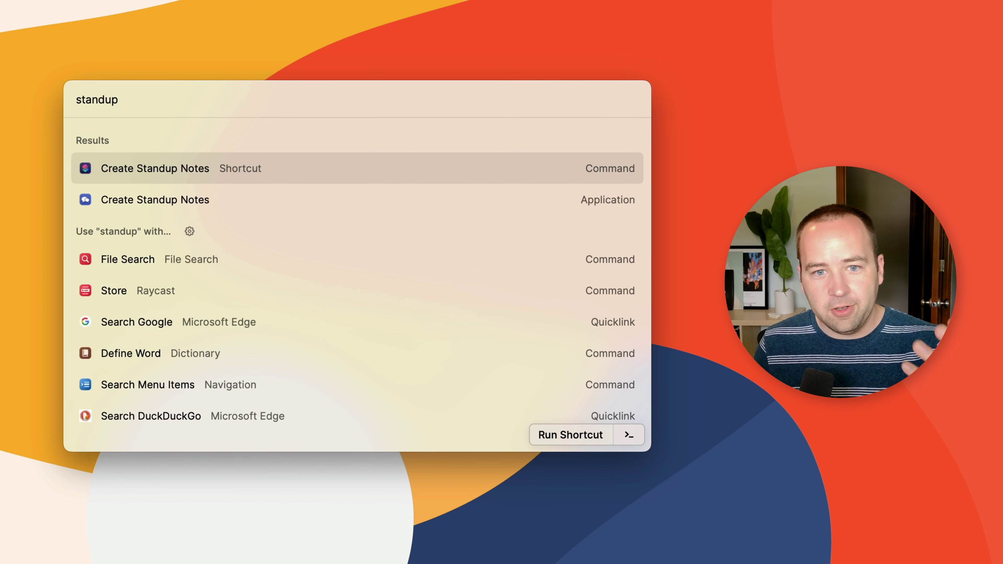
key(Down)
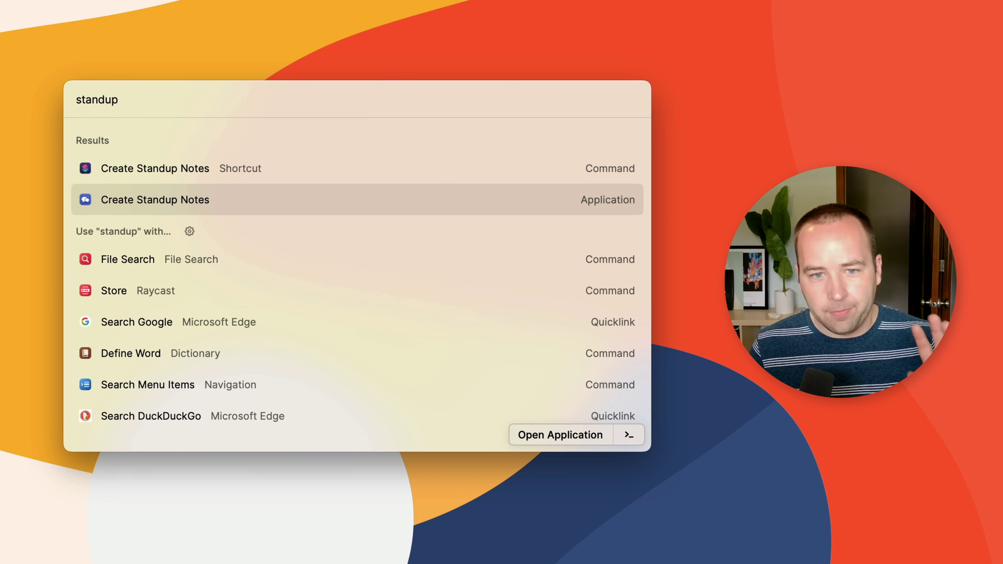
key(Up)
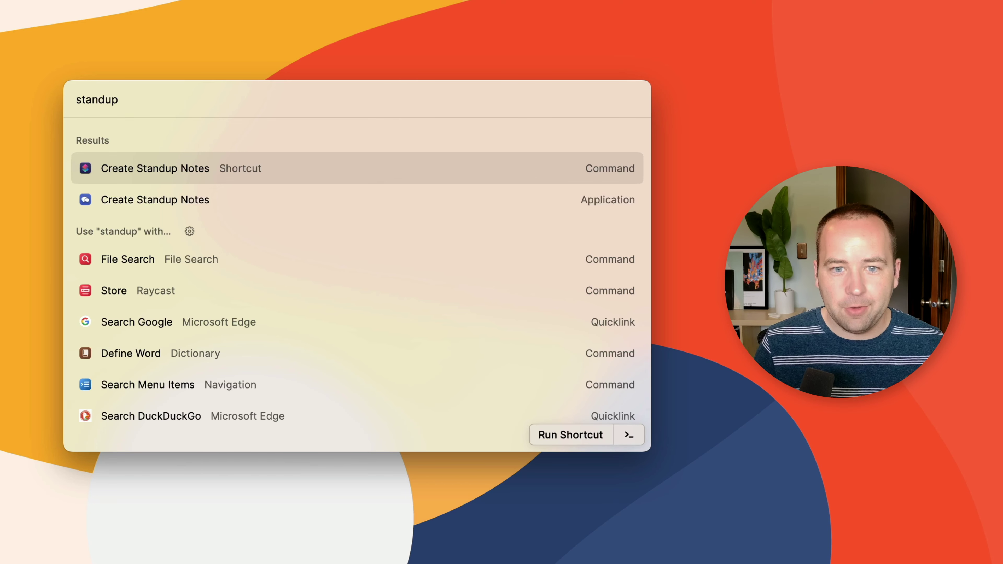
key(Return)
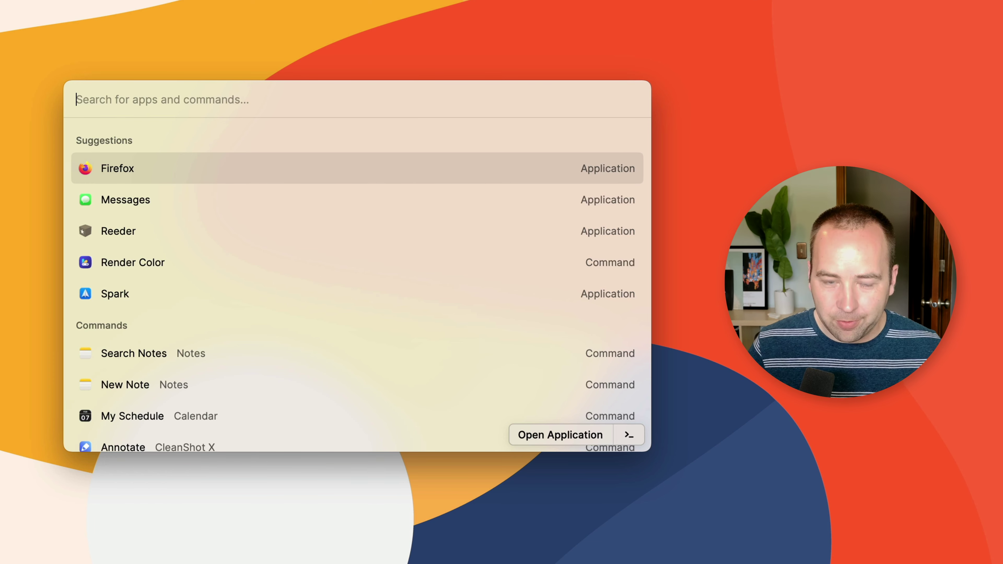
Launch the Snake game and steer the snake up, left, down and right toward the food
text(snake)
key(Return)
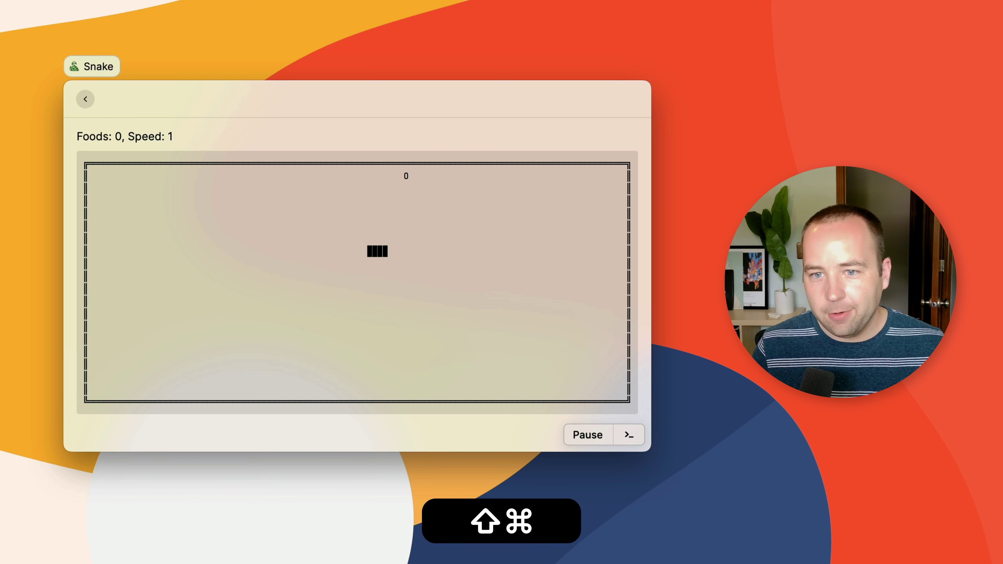
key(shift+super+Up)
key(shift+super+Left)
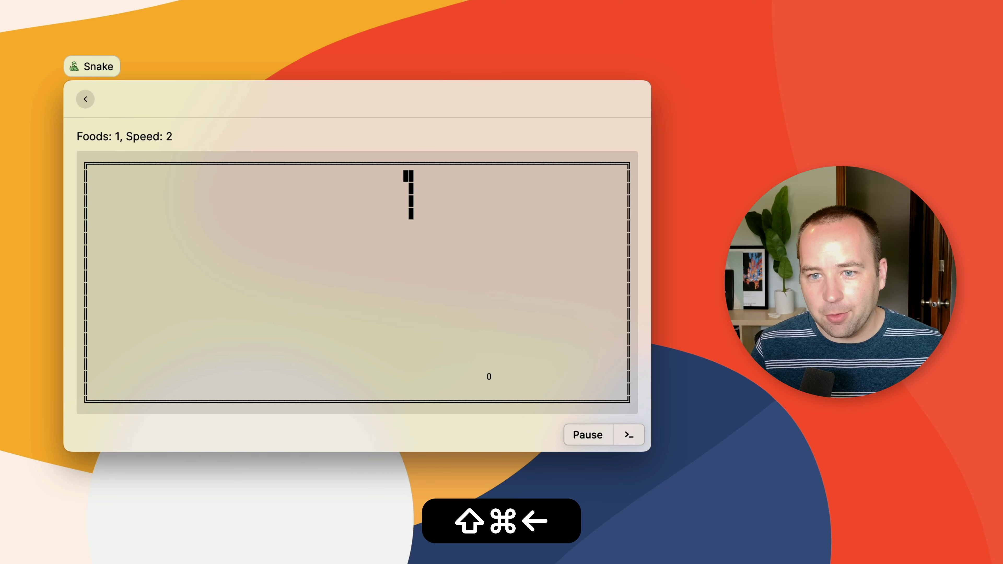
key(shift+super+Down)
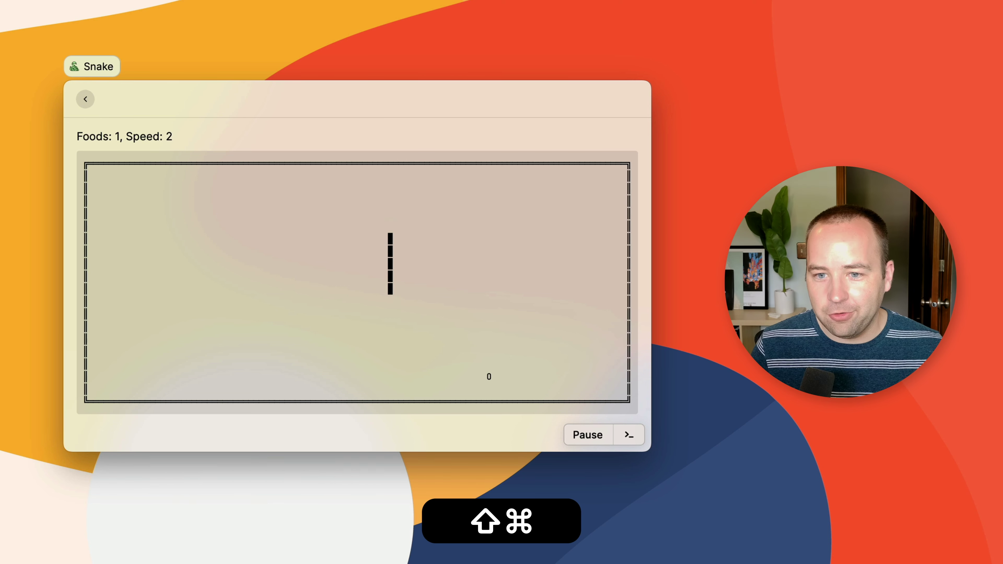
key(shift+super+Right)
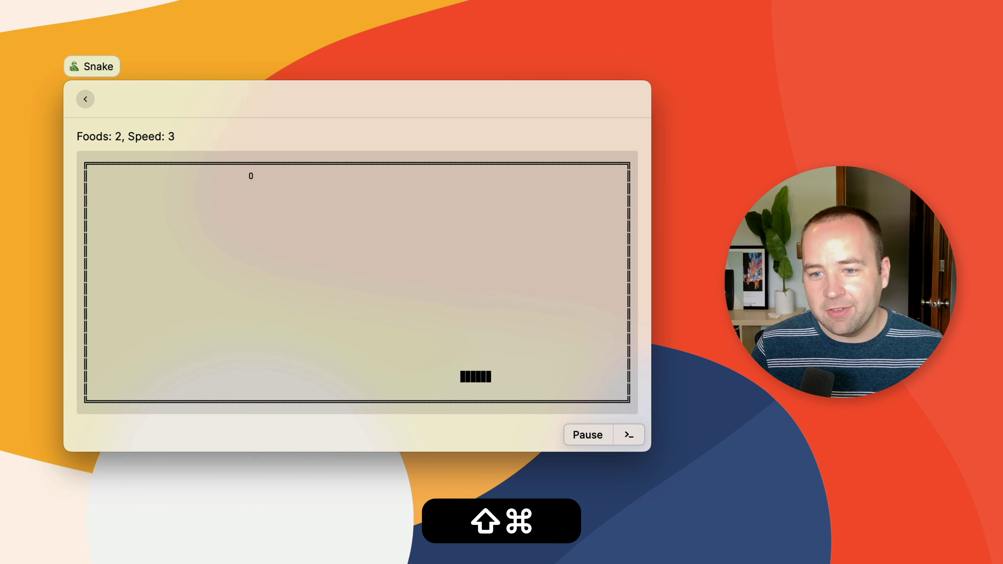
Keep steering the snake around the board until it reaches Foods: 4 at Speed: 5
key(shift+super+Up)
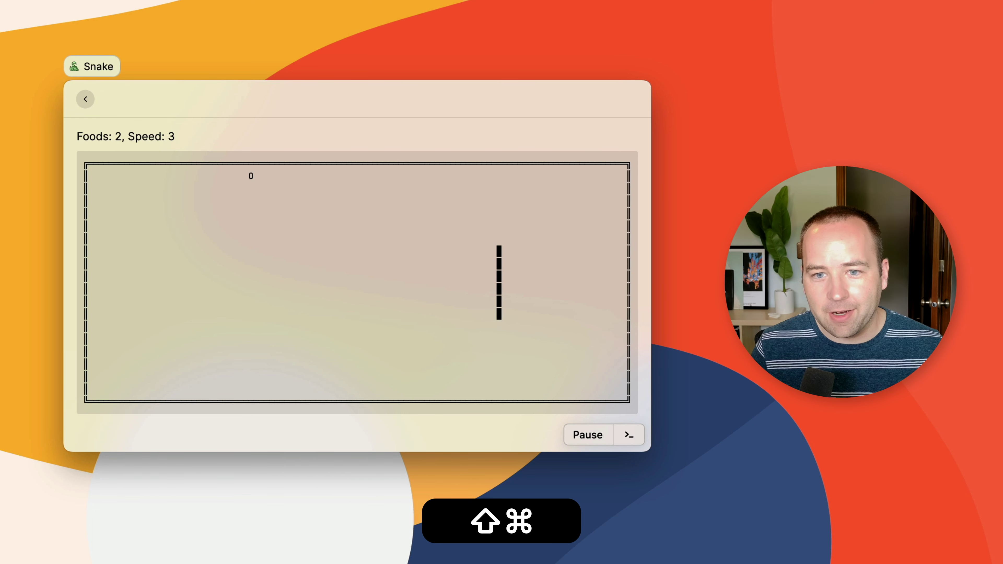
key(shift+super+Left)
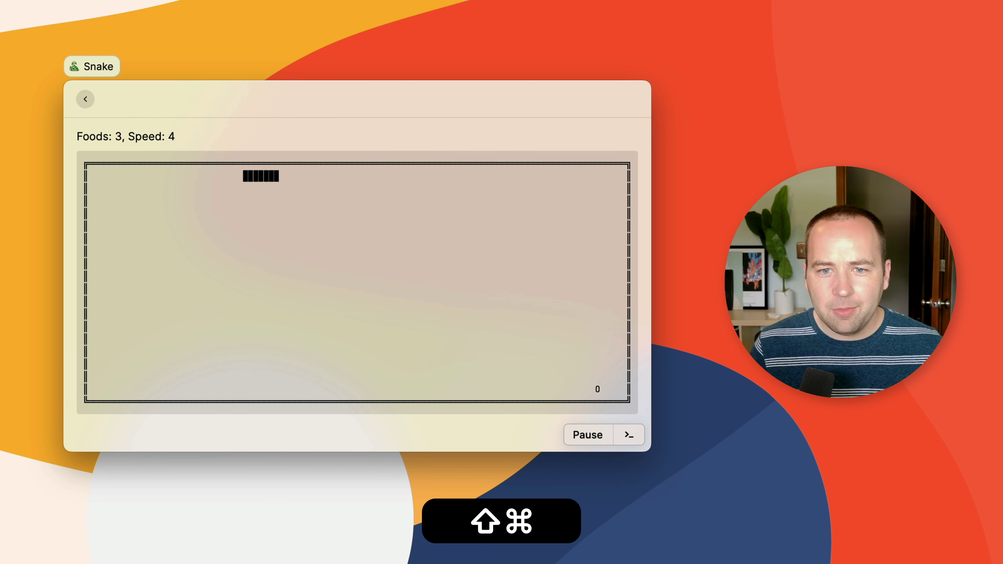
key(shift+super+Down)
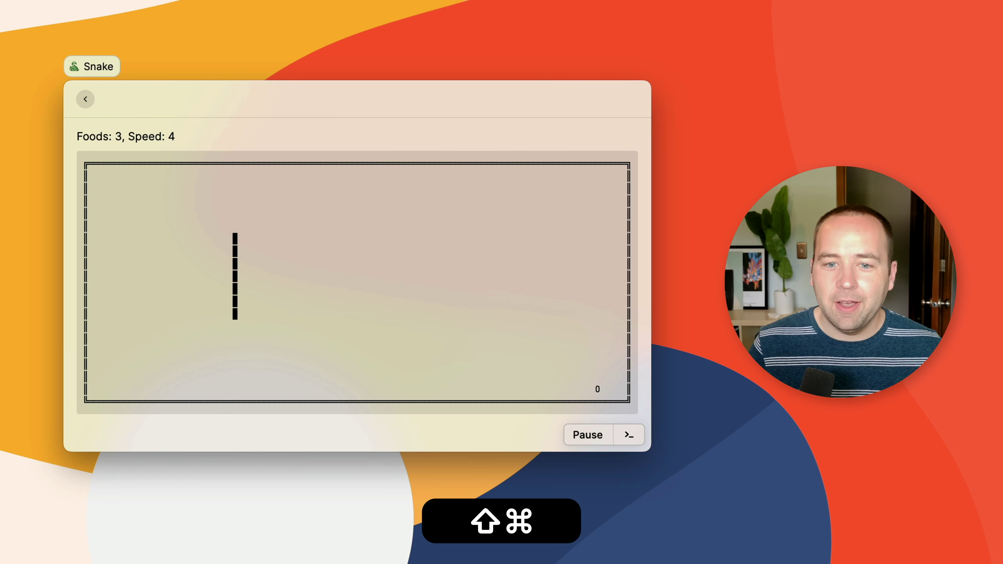
key(shift+super+Right)
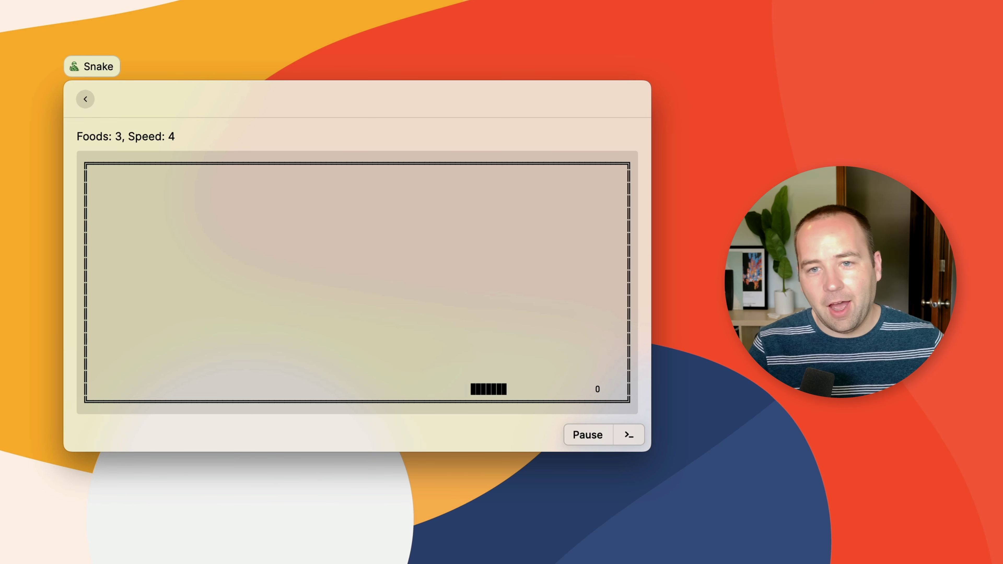
key(shift+super)
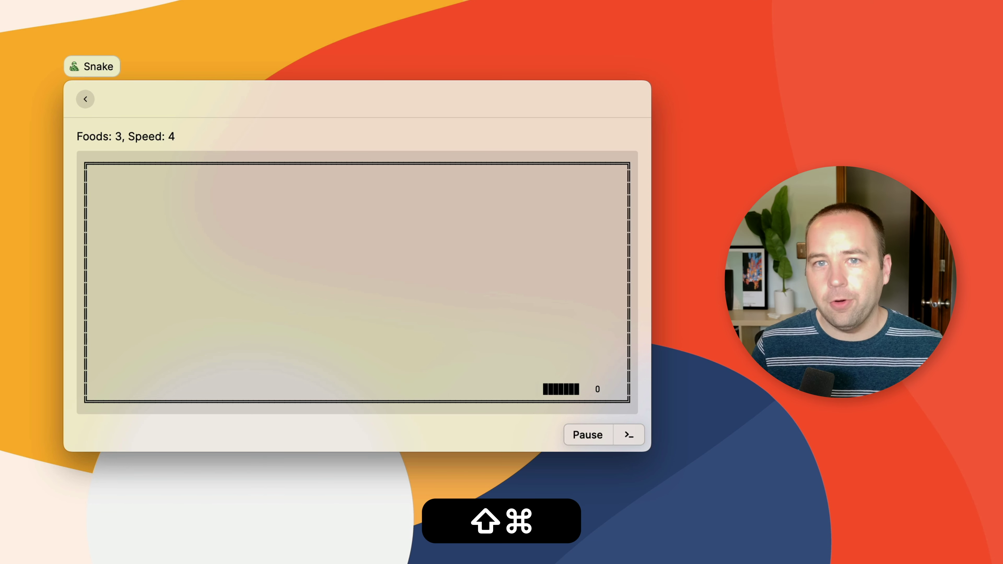
key(shift+super+Up)
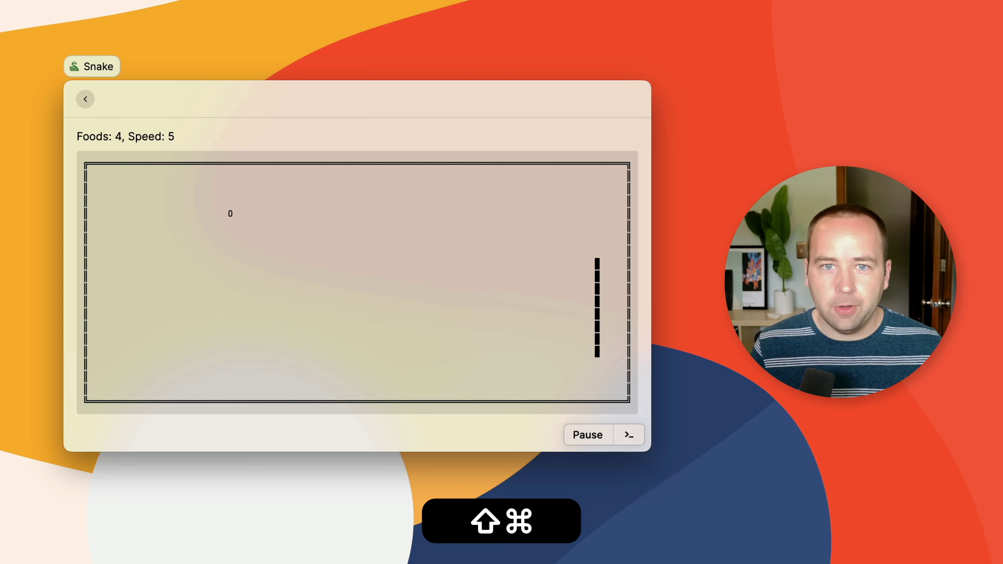
key(shift+super+Left)
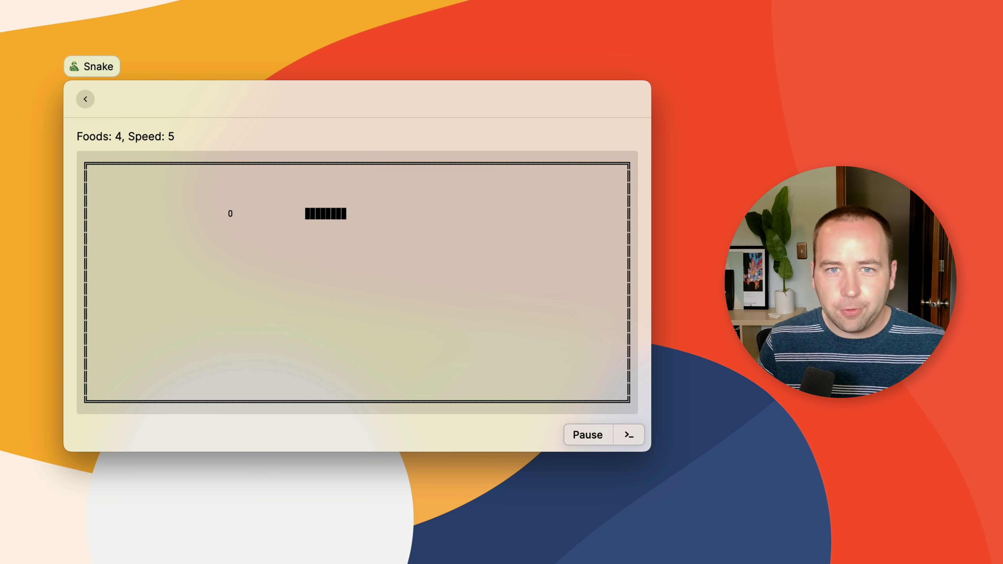
Quit the Snake game and open the Raycast extension Store via 'store'
key(Escape)
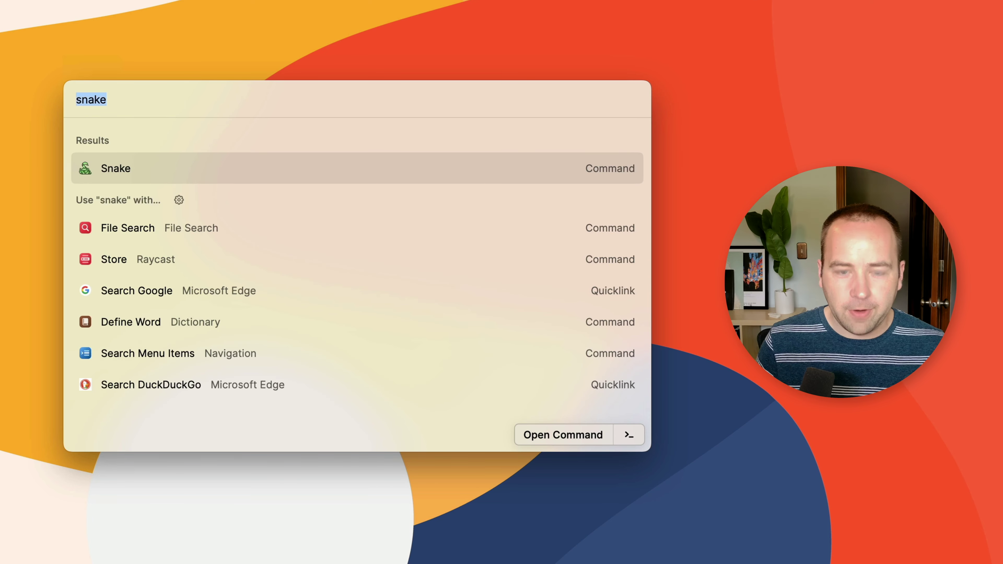
text(store)
key(Return)
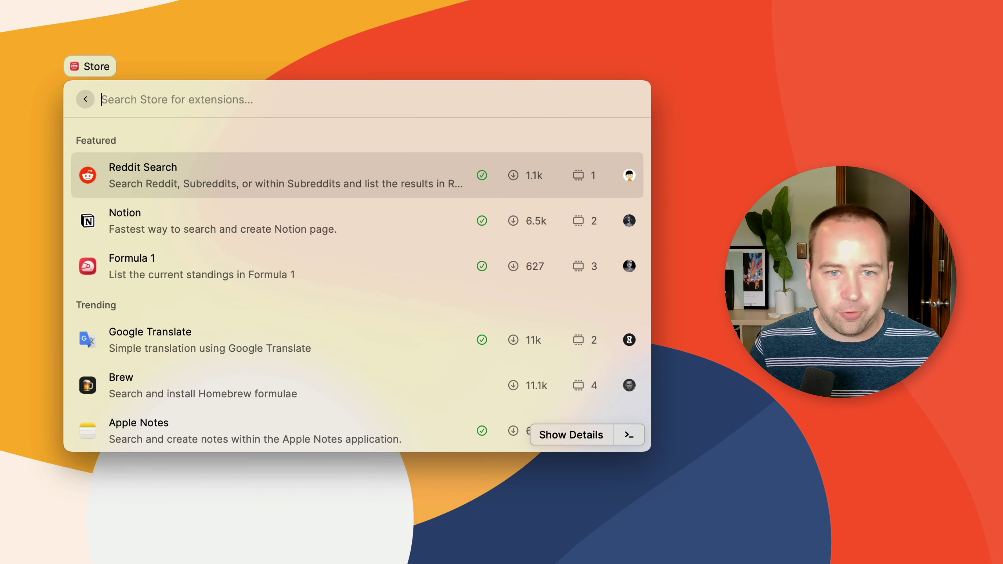
Browse the Store's extension list from 1Password and Notion down to Unsplash
key(Down)
key(Down)
key(Down)
key(Down)
key(Down)
key(Down)
key(Down)
key(Down)
key(Down)
key(Down)
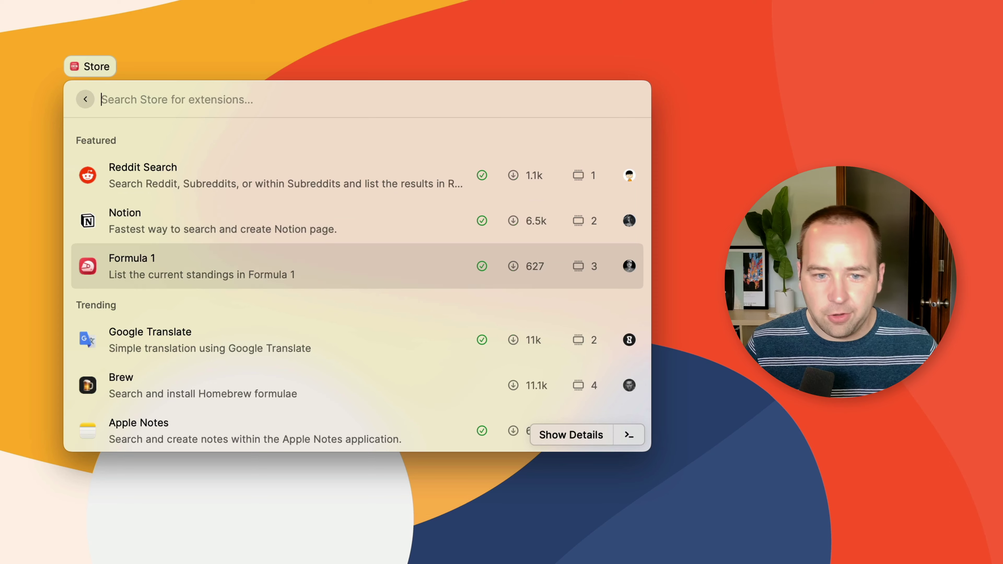
key(Down)
key(Down)
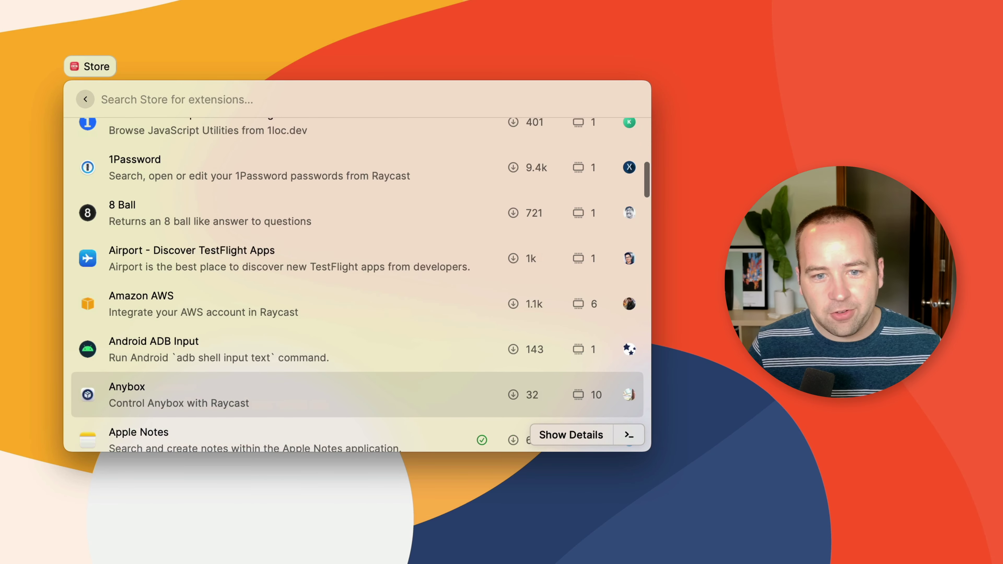
key(Up)
key(Up)
key(Up)
key(Up)
key(Up)
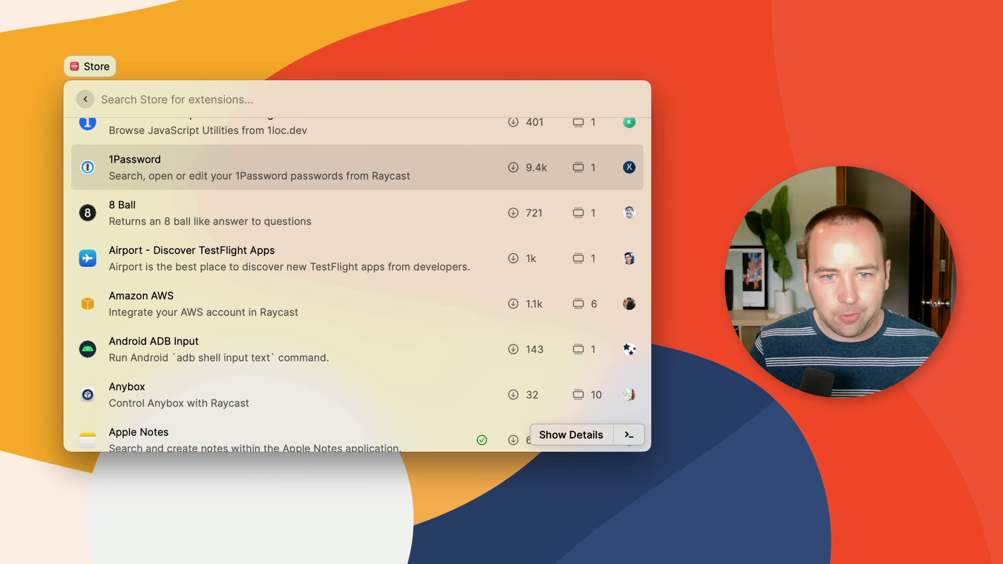
key(Down)
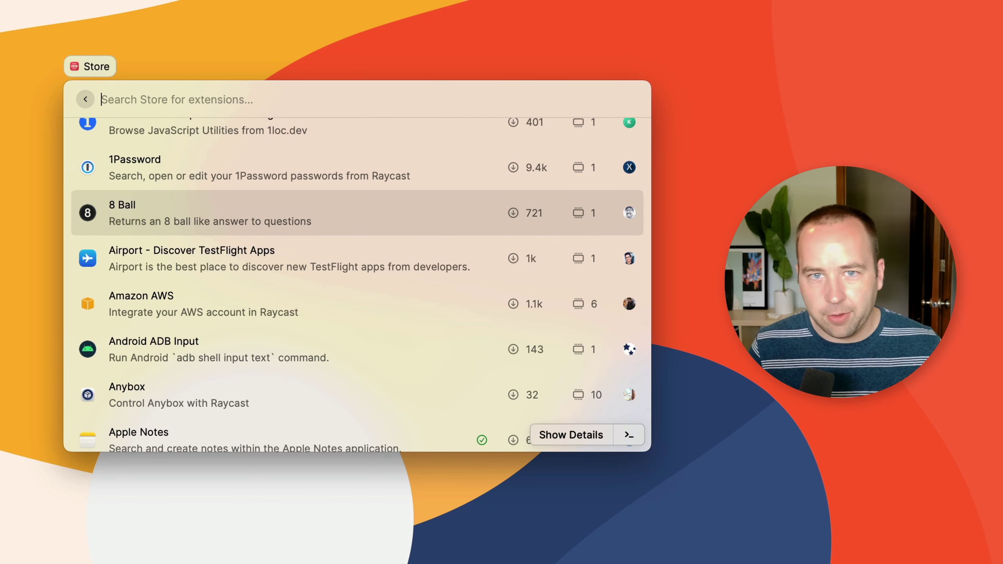
key(Down)
key(Down)
key(Down)
key(Down)
key(Down)
key(Down)
key(Down)
key(Down)
key(Down)
key(Down)
key(Down)
key(Down)
key(Down)
key(Down)
key(Down)
key(Down)
key(Down)
key(Down)
key(Down)
key(Down)
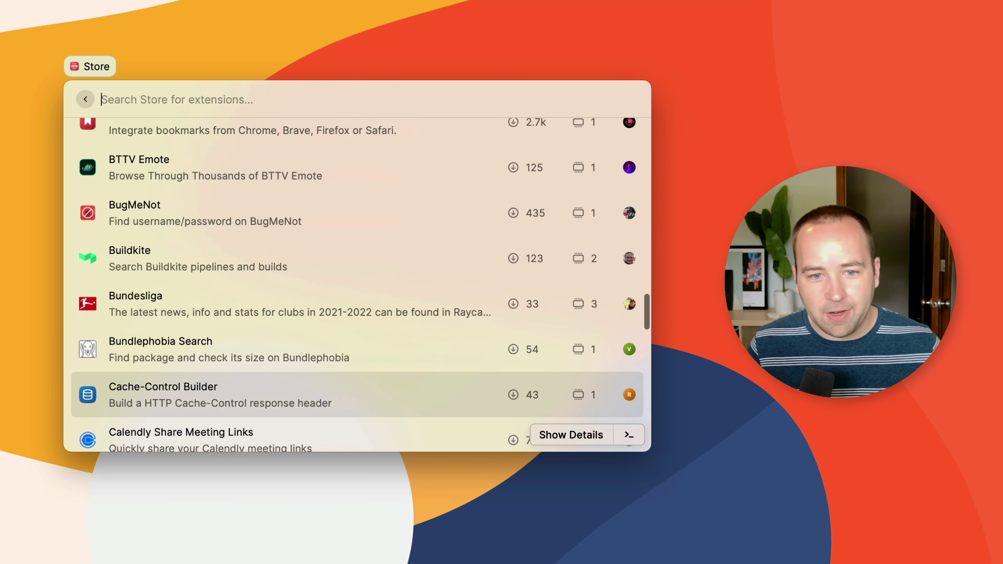
key(Down)
key(Down)
key(Down)
key(Down)
key(Down)
key(Down)
key(Down)
key(Down)
key(Down)
key(Down)
key(Down)
key(Down)
key(Down)
key(Down)
key(Down)
key(Down)
key(Down)
key(Down)
key(Down)
key(Down)
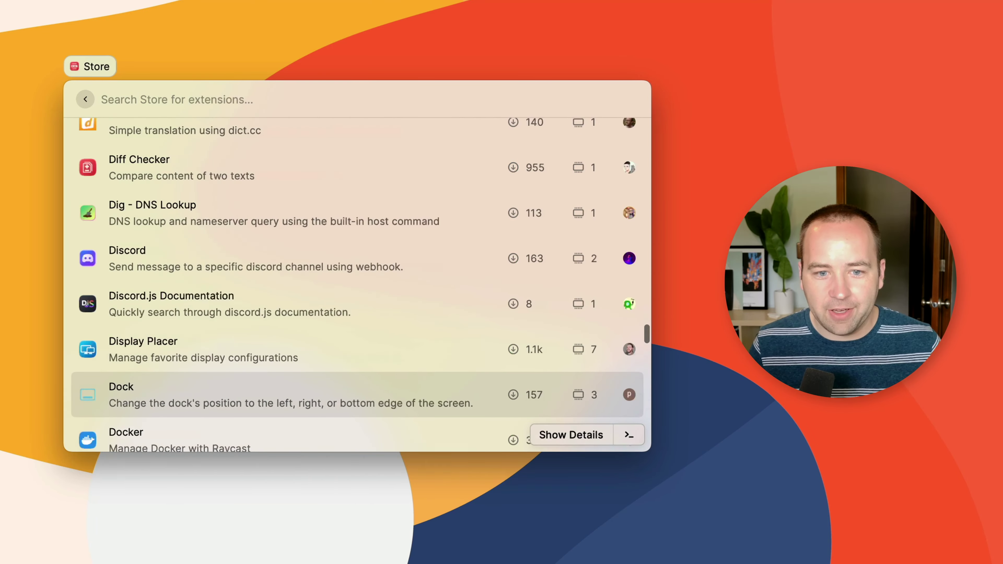
key(Down)
key(Down)
key(Down)
key(Down)
key(Down)
key(Down)
key(Down)
key(Down)
key(Down)
key(Down)
key(Down)
key(Down)
key(Down)
key(Down)
key(Down)
key(Down)
key(Down)
key(Down)
key(Down)
key(Down)
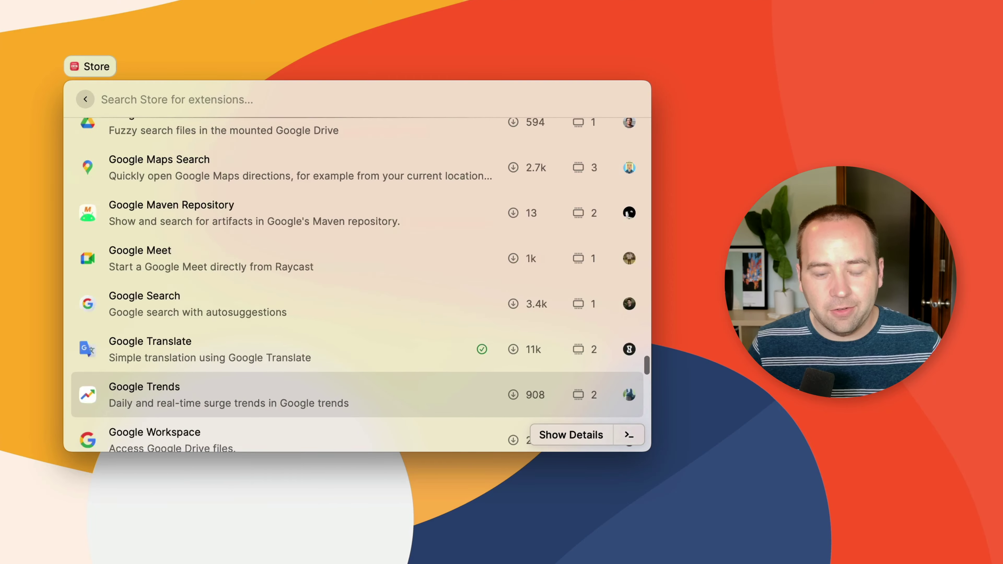
key(Down)
key(Down)
key(Down)
key(Down)
key(Down)
key(Down)
key(Down)
key(Down)
key(Down)
key(Down)
key(Down)
key(Down)
key(Down)
key(Down)
key(Down)
key(Down)
key(Down)
key(Down)
key(Down)
key(Down)
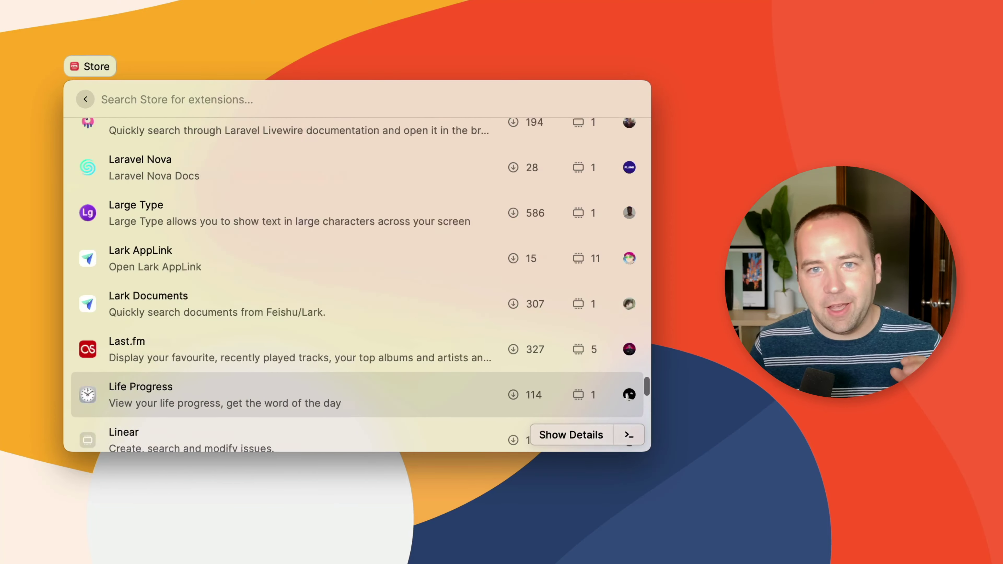
key(Down)
key(Down)
key(Down)
key(Down)
key(Down)
key(Down)
key(Down)
key(Down)
key(Down)
key(Down)
key(Down)
key(Down)
key(Down)
key(Down)
key(Down)
key(Down)
key(Down)
key(Down)
key(Down)
key(Down)
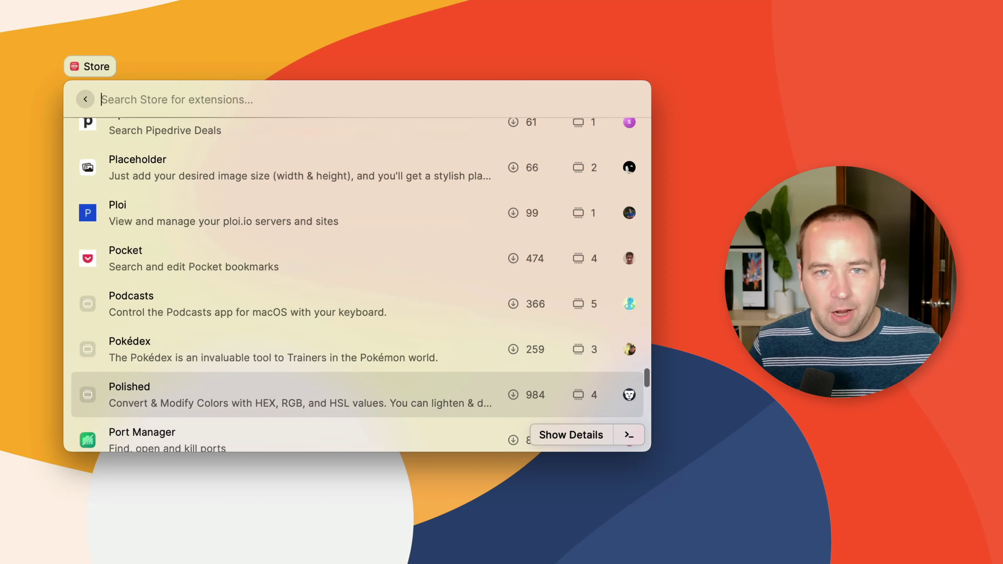
key(Down)
key(Down)
key(Down)
key(Down)
key(Down)
key(Down)
key(Down)
key(Down)
key(Down)
key(Down)
key(Down)
key(Down)
key(Down)
key(Down)
key(Down)
key(Down)
key(Down)
key(Down)
key(Down)
key(Down)
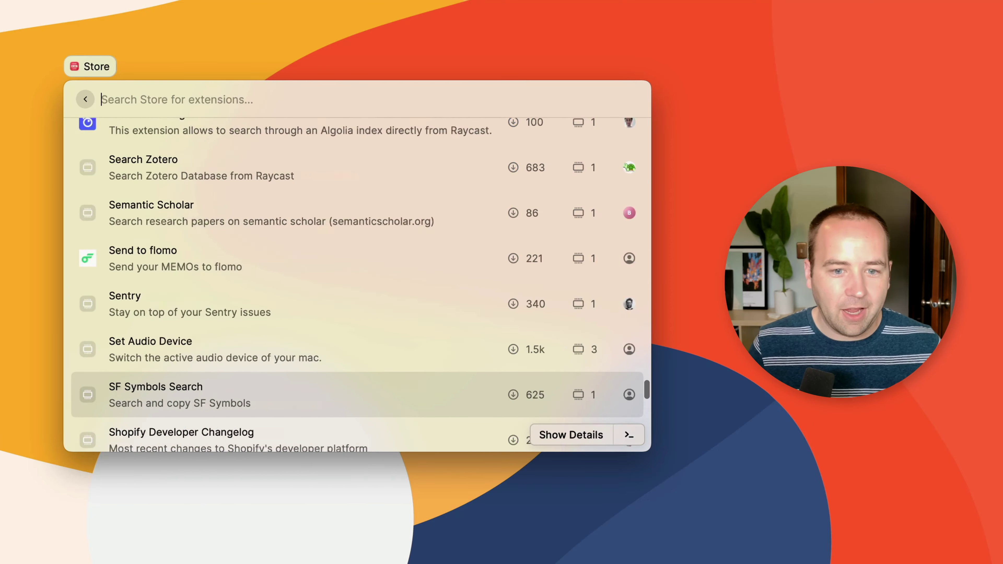
key(Down)
key(Down)
key(Down)
key(Down)
key(Down)
key(Down)
key(Down)
key(Down)
key(Down)
key(Down)
key(Down)
key(Down)
key(Down)
key(Down)
key(Down)
key(Down)
key(Down)
key(Down)
key(Down)
key(Down)
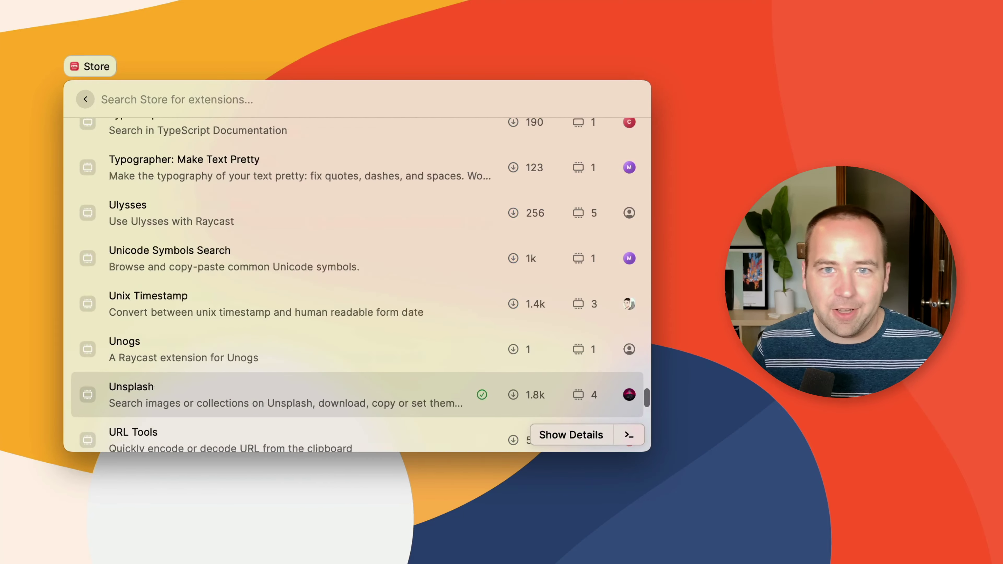